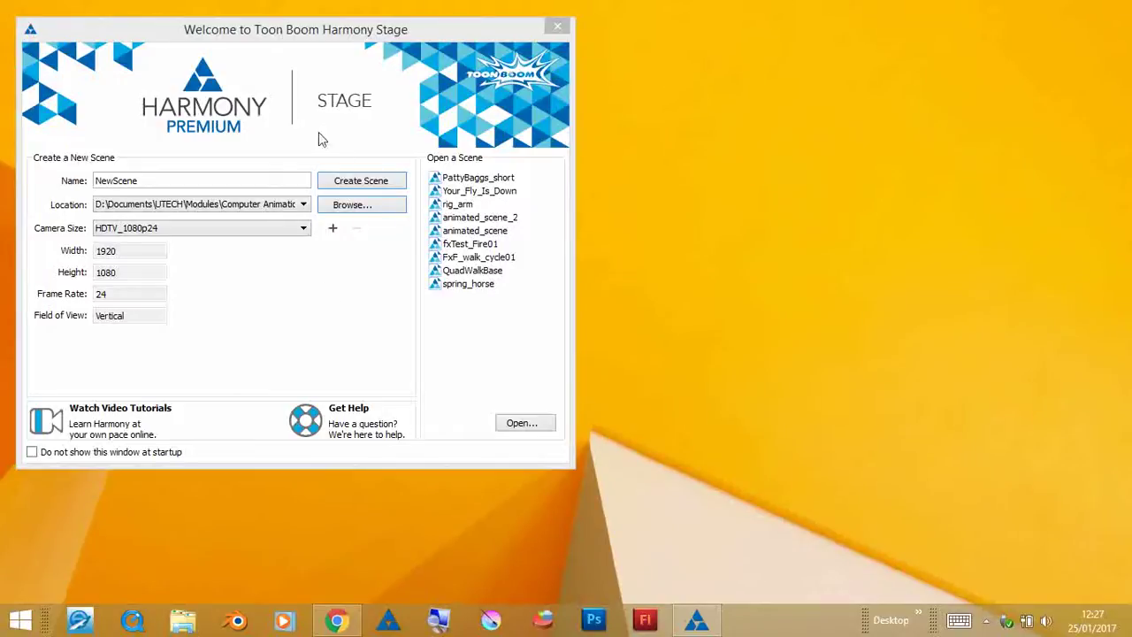
Choose HDTV_1080p24 as the camera size for the new scene
drag(232, 37, 424, 50)
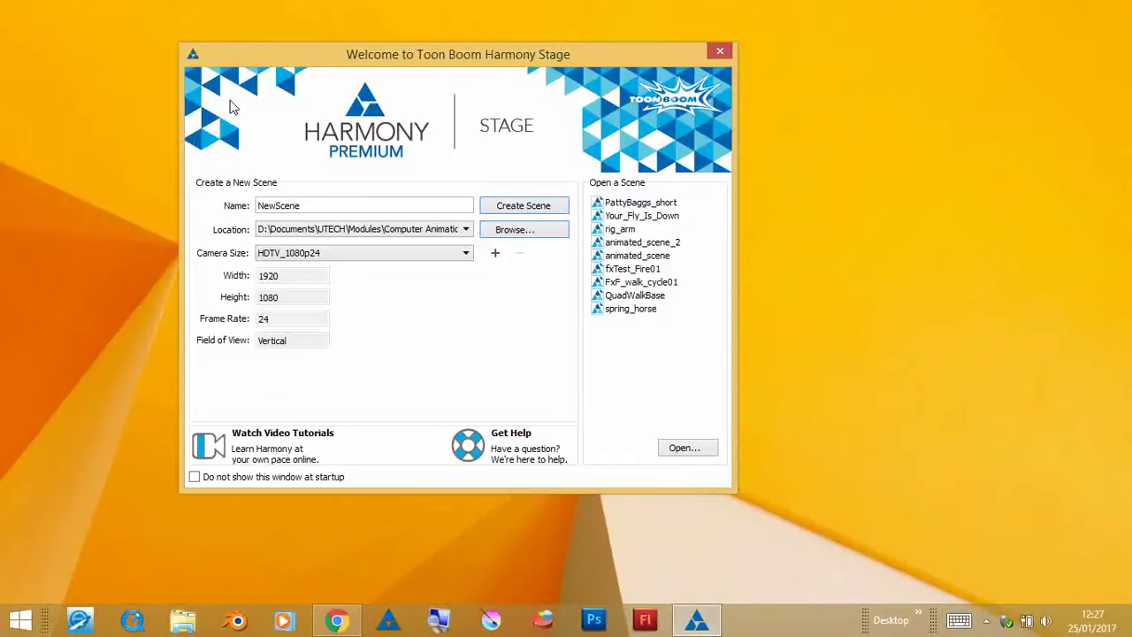
click(464, 259)
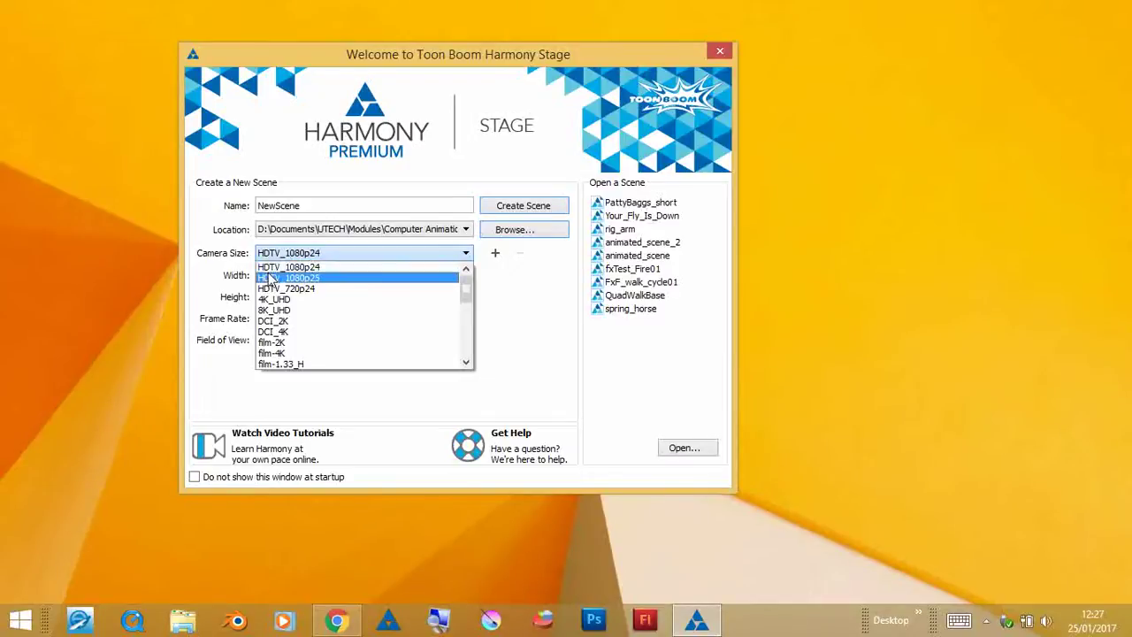
click(331, 269)
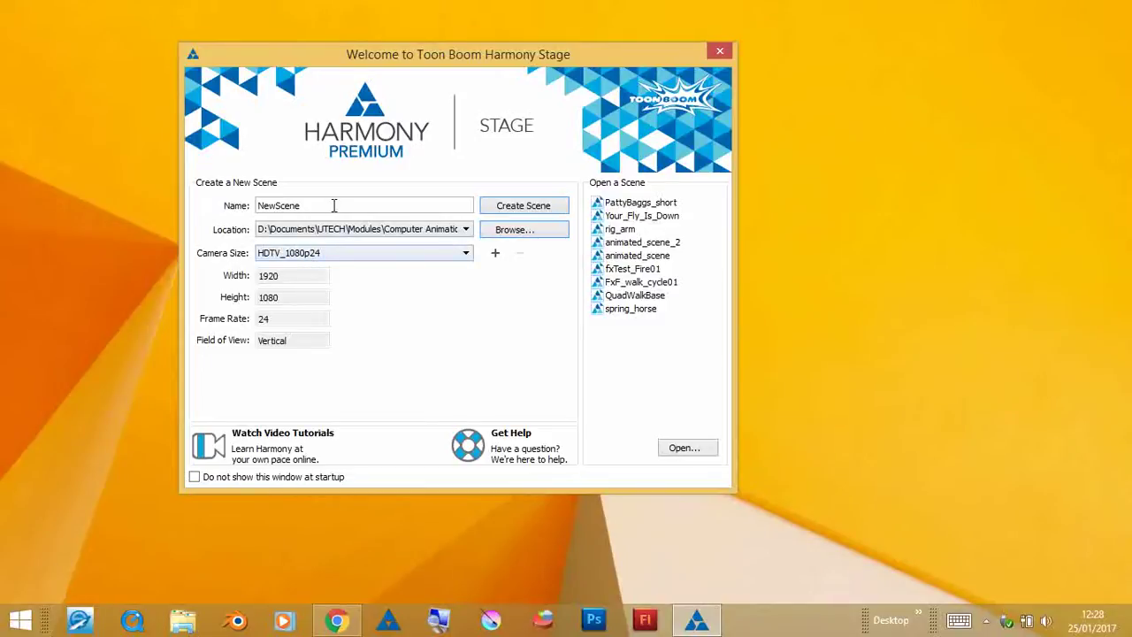
click(468, 257)
drag(465, 296, 495, 301)
click(491, 297)
click(495, 254)
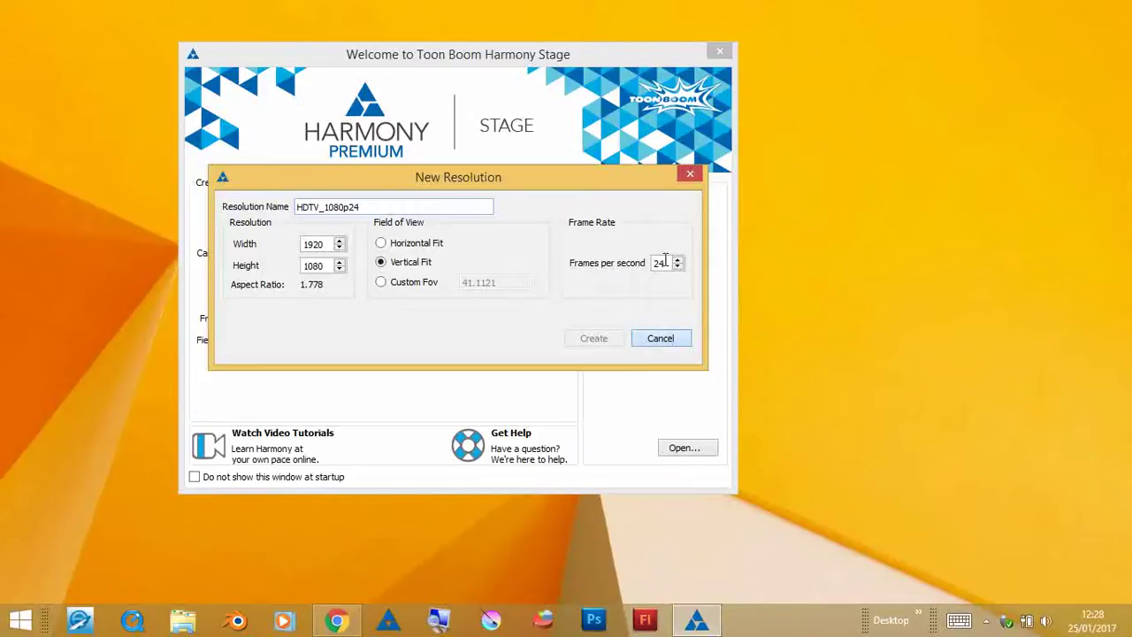
click(660, 338)
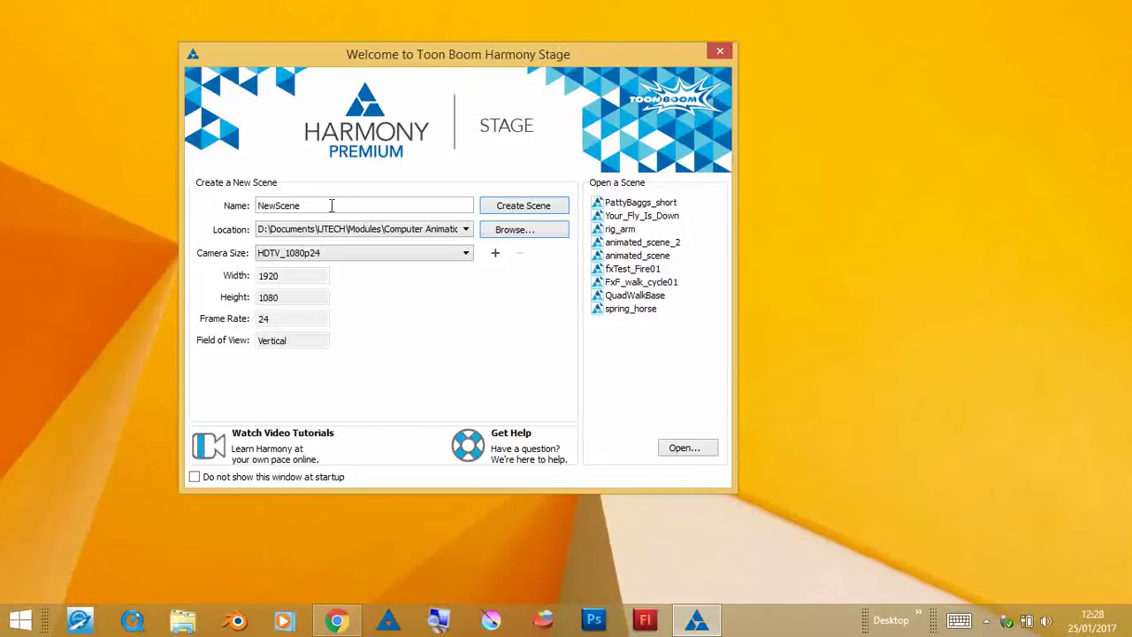
Name the new scene Intro and create it
drag(332, 205, 200, 212)
text(Intro)
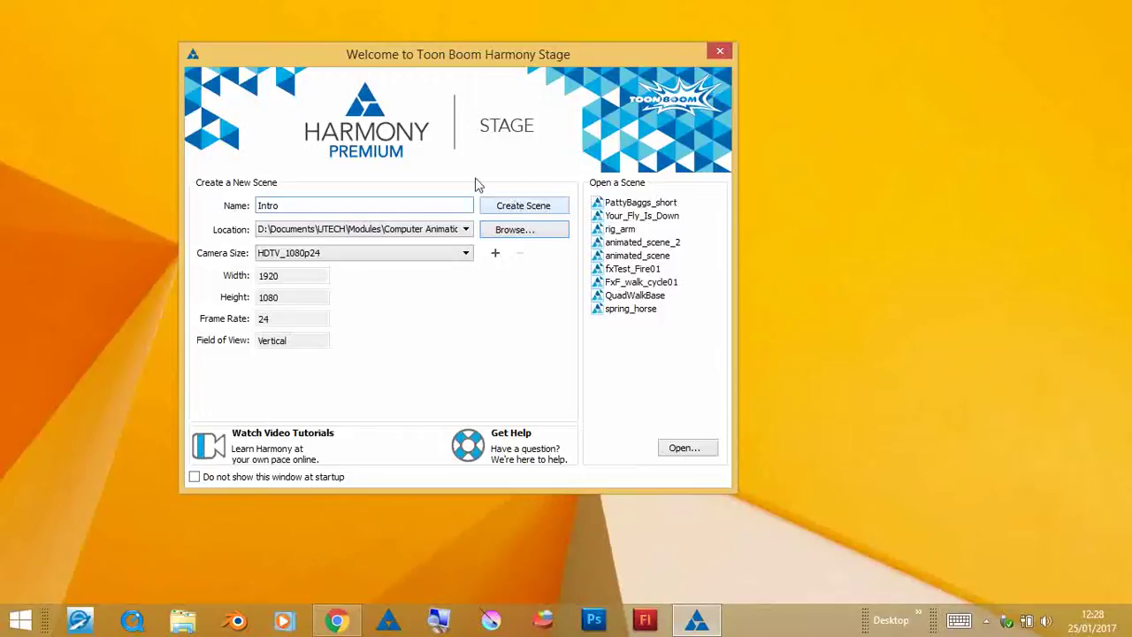
click(497, 206)
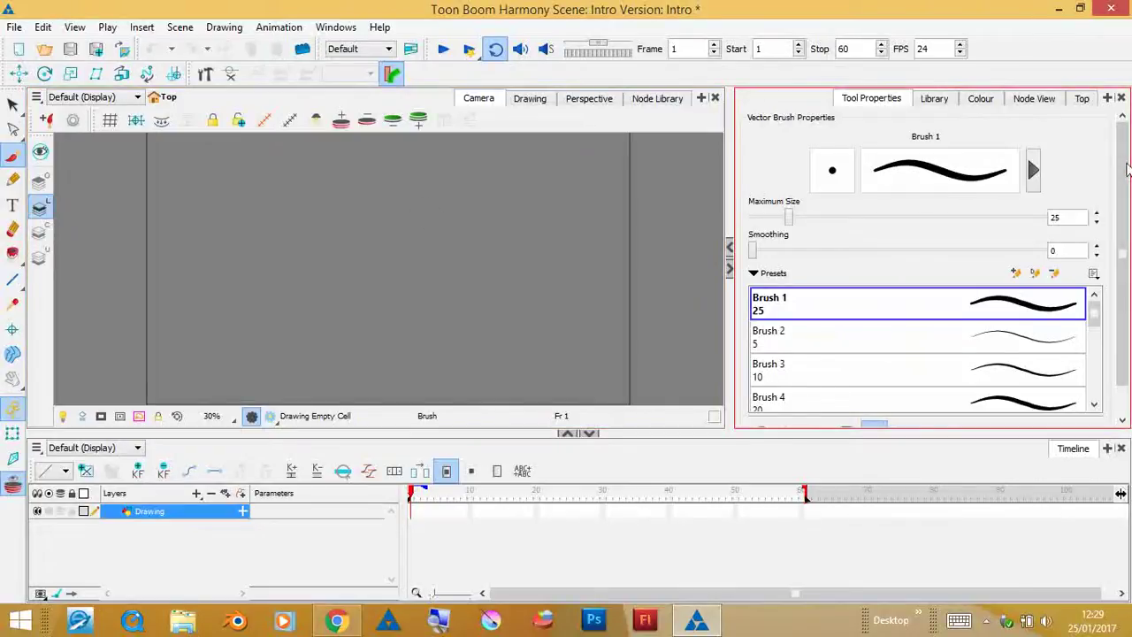
Enlarge the Camera view downward by making the Timeline area below it shorter
mouse_move(1125, 177)
mouse_down()
mouse_move(1124, 210)
mouse_move(1125, 177)
mouse_up()
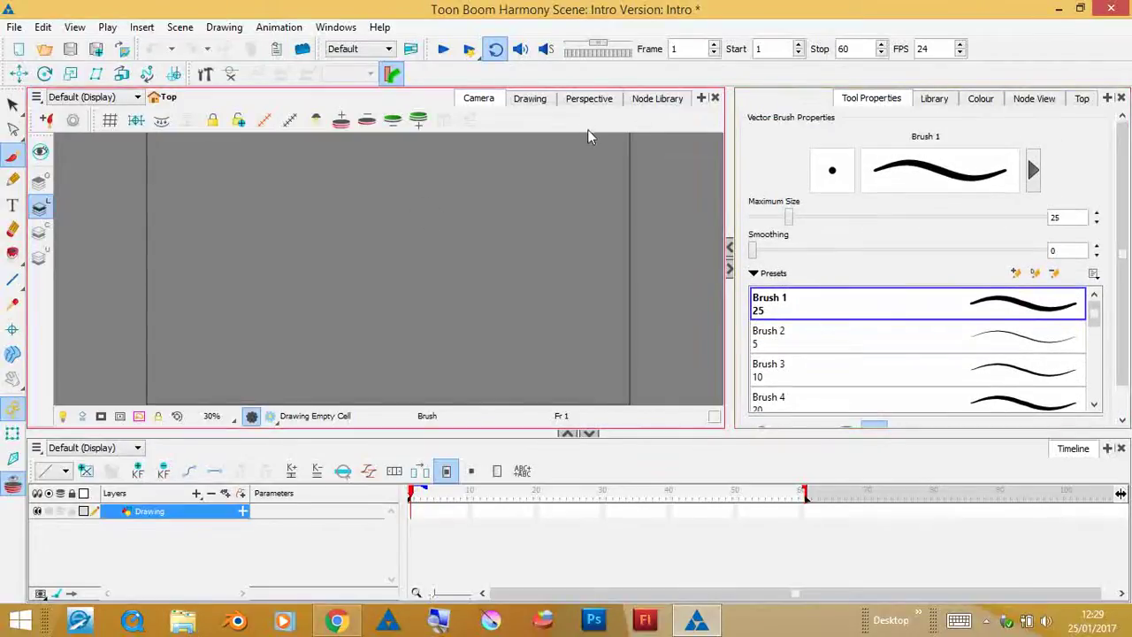
click(40, 210)
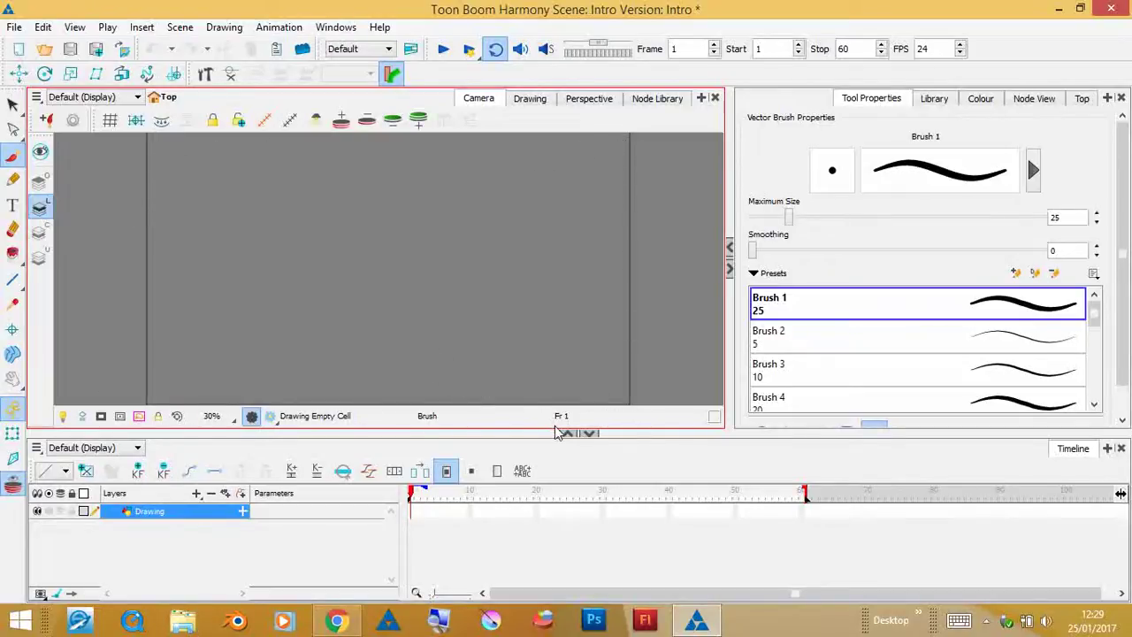
drag(520, 433, 520, 466)
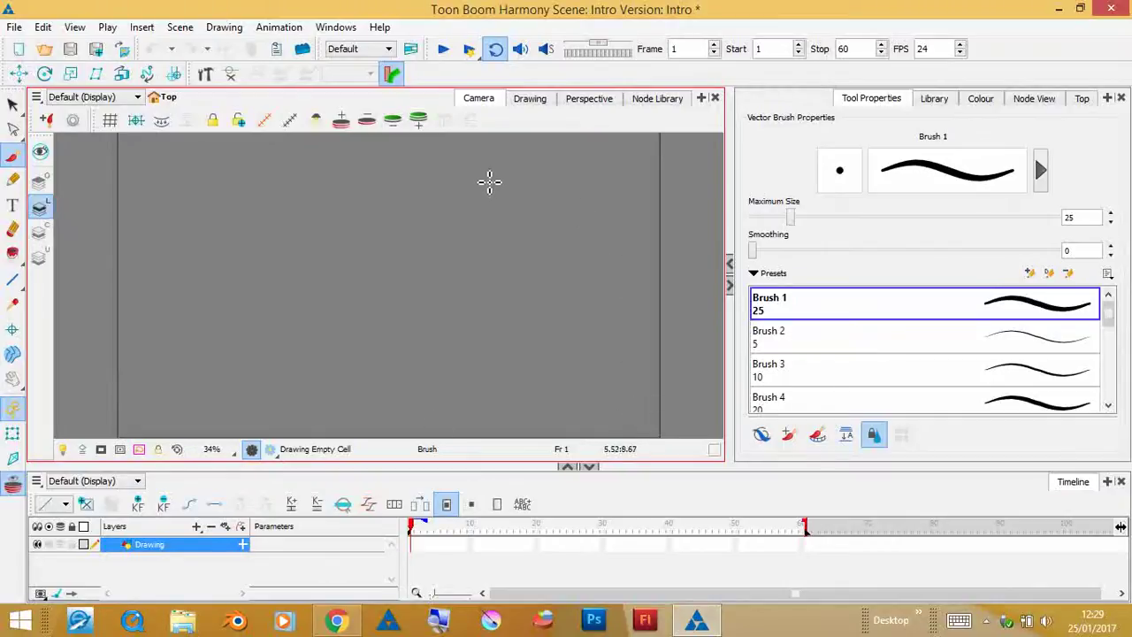
Set the scene resolution to the 720p preset in the scene settings and apply it
click(182, 30)
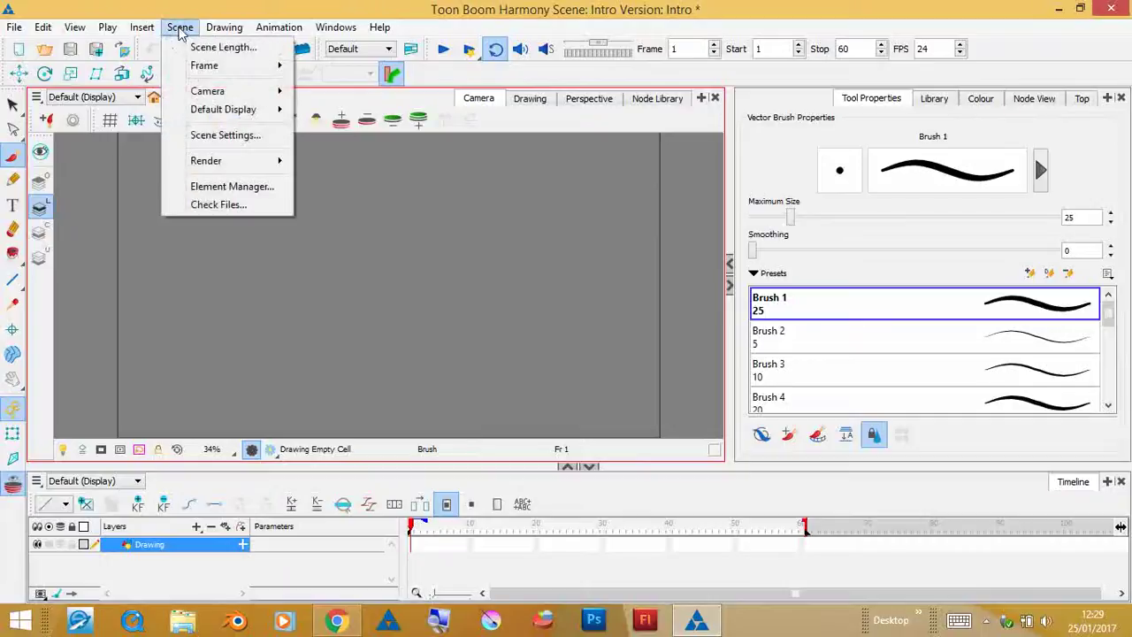
click(200, 140)
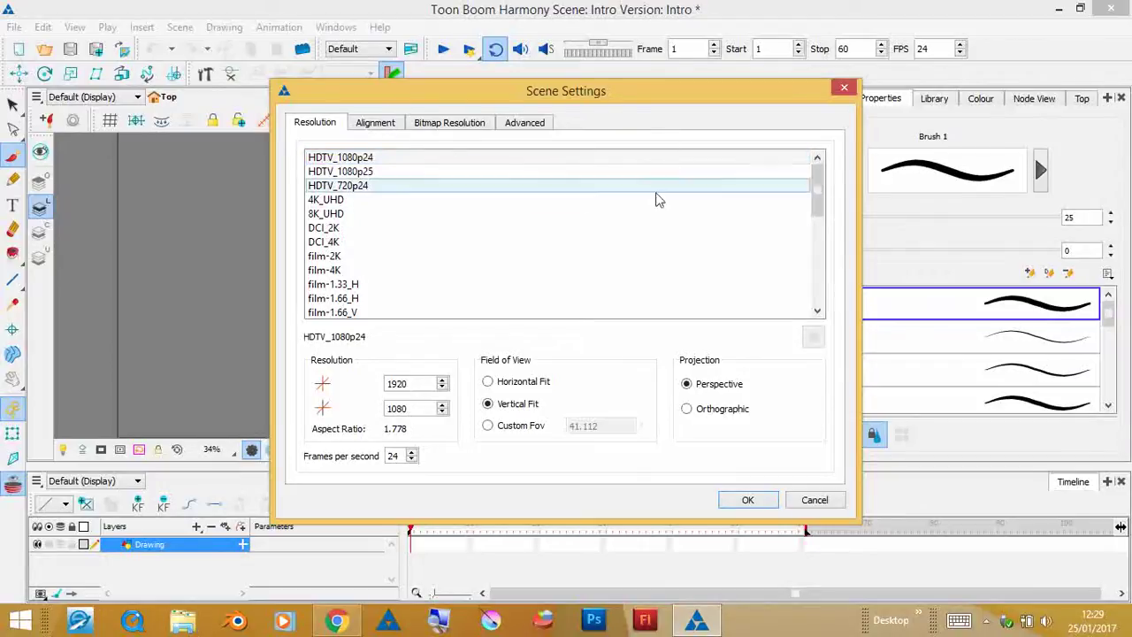
drag(814, 209, 817, 269)
click(349, 186)
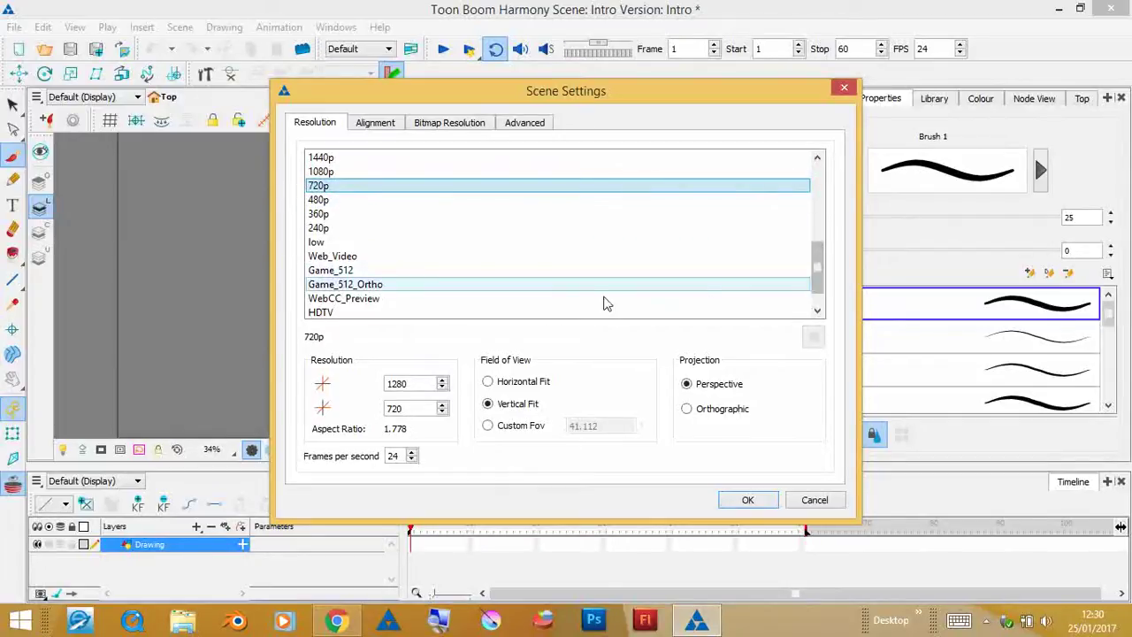
click(747, 501)
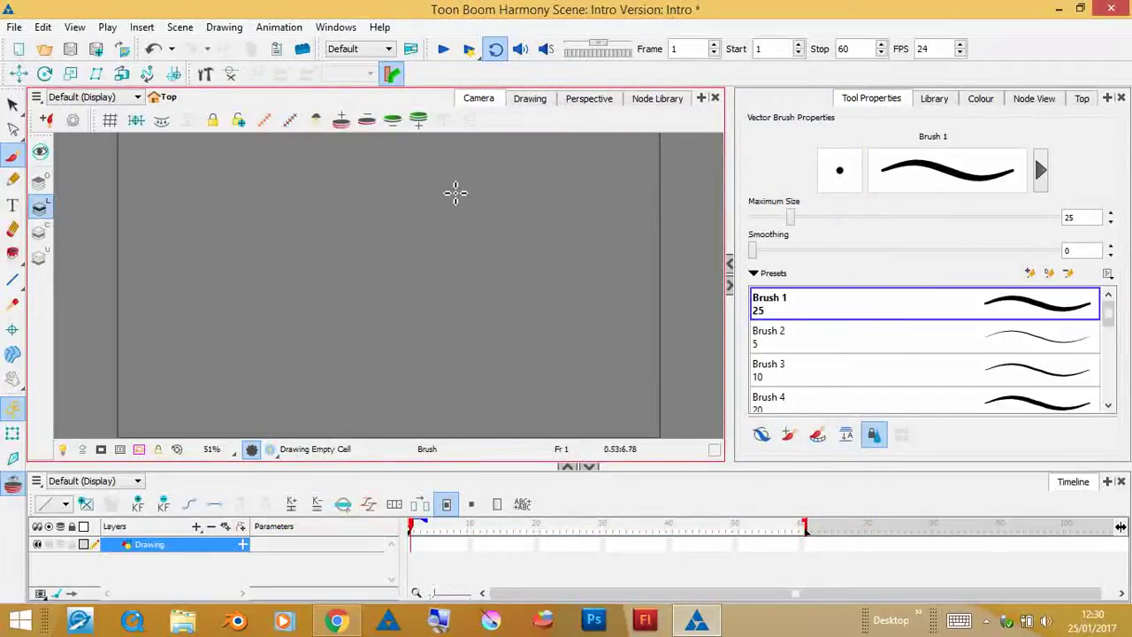
scroll(462, 217, down, 2)
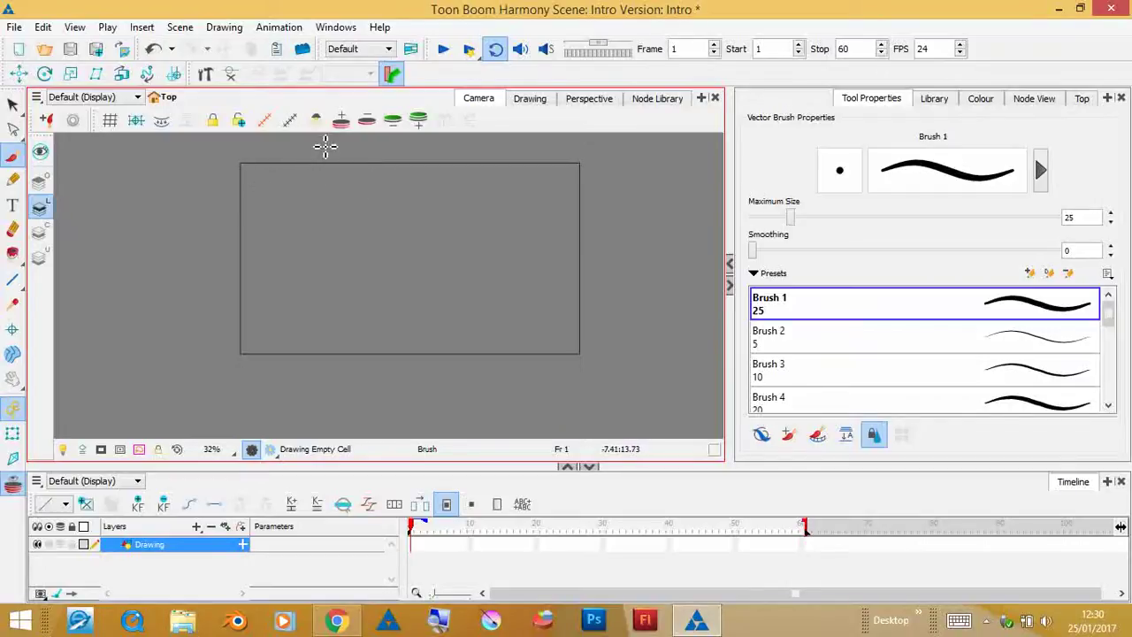
Set the scene resolution to the HDTV_1080p24 preset and bring the whole camera frame into view
click(180, 26)
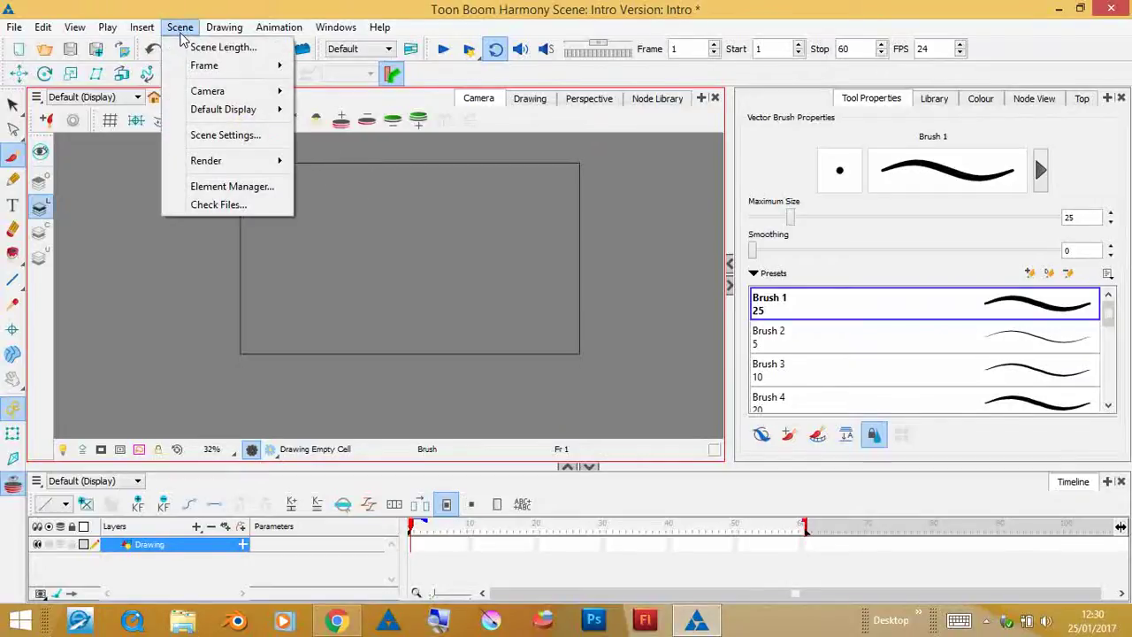
click(227, 135)
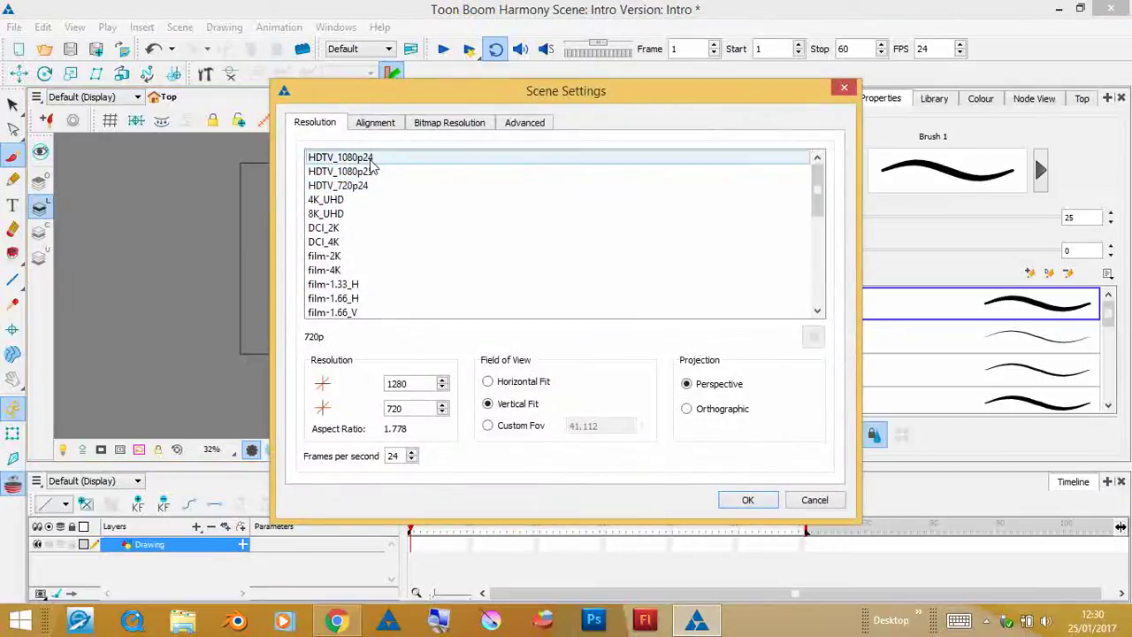
click(362, 160)
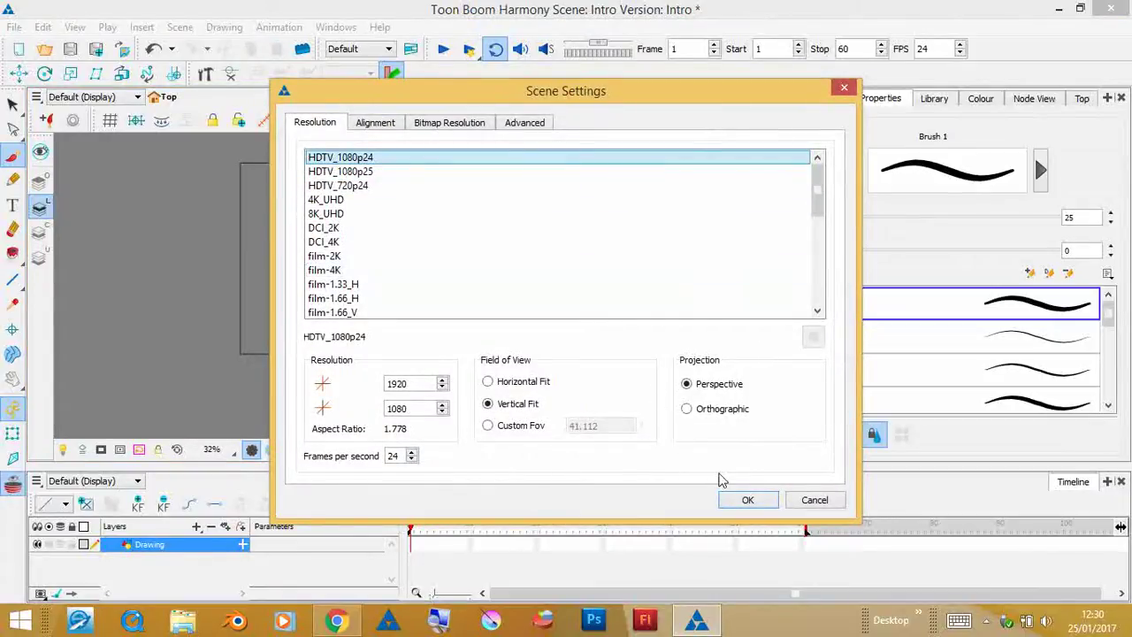
click(745, 502)
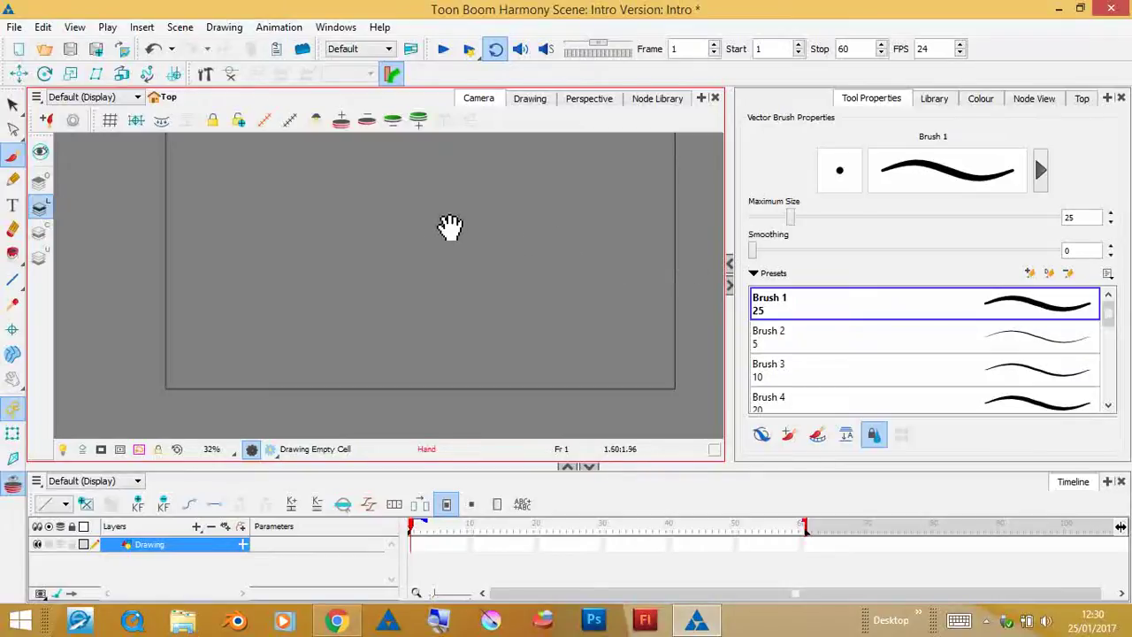
key(space)
drag(412, 220, 387, 256)
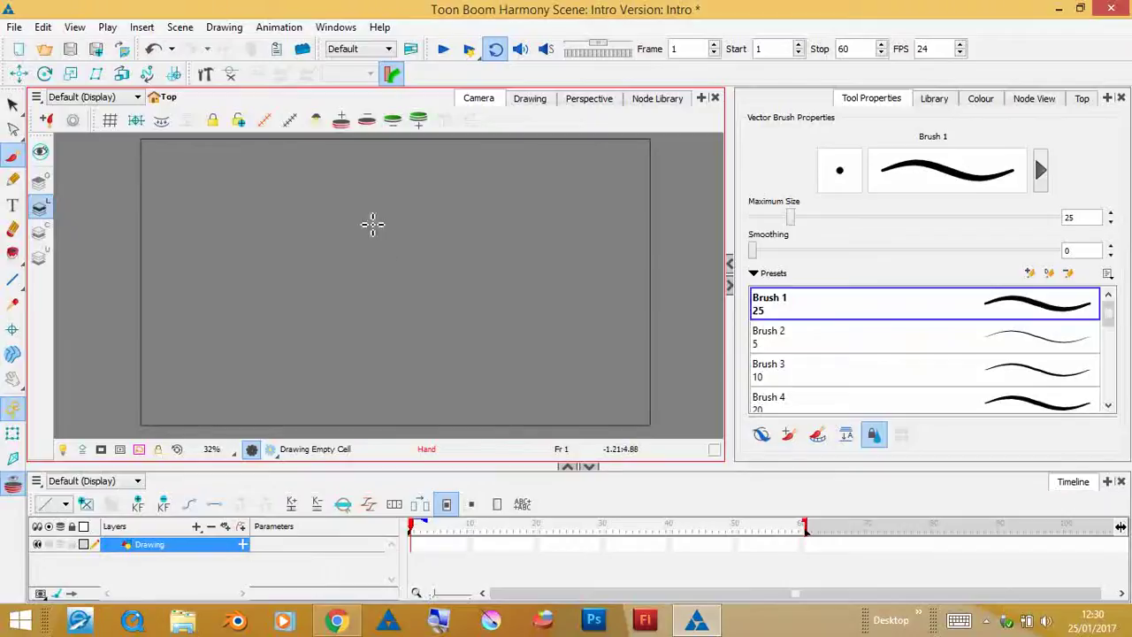
Try the Hand and Zoom tools on the Camera view, zooming in and out and recentring the camera frame
click(13, 385)
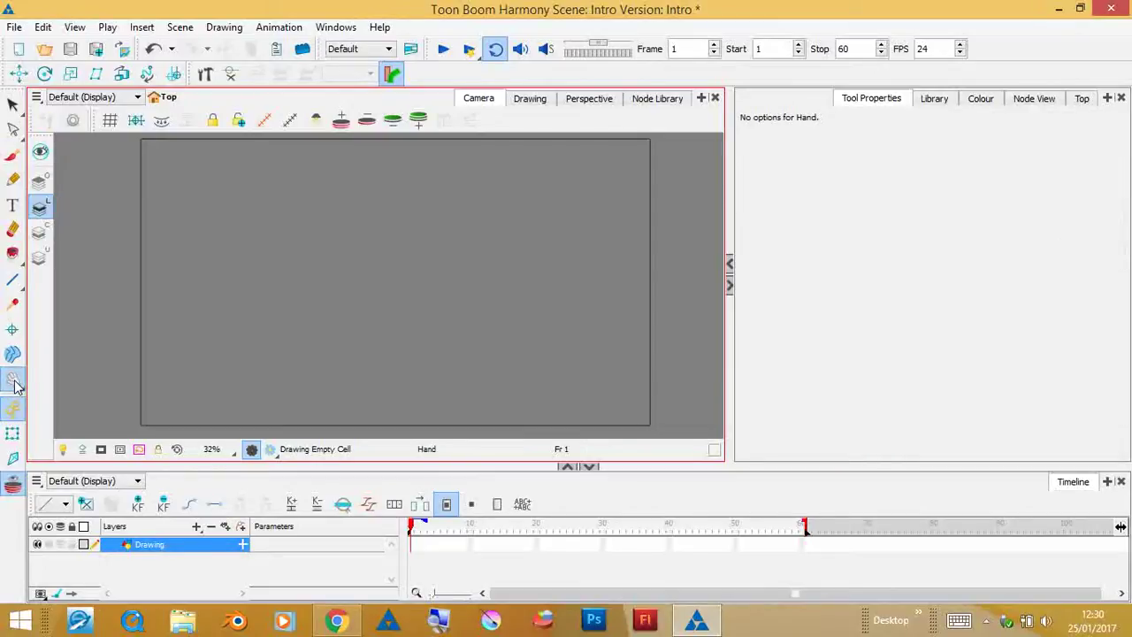
click(14, 385)
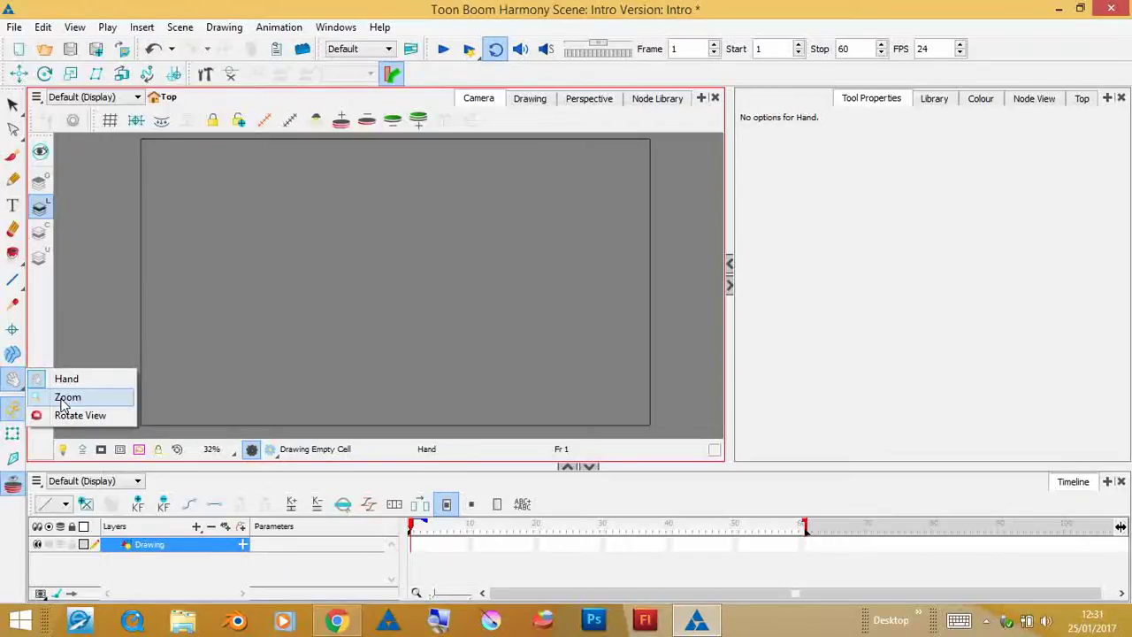
click(64, 404)
scroll(295, 291, down, 1)
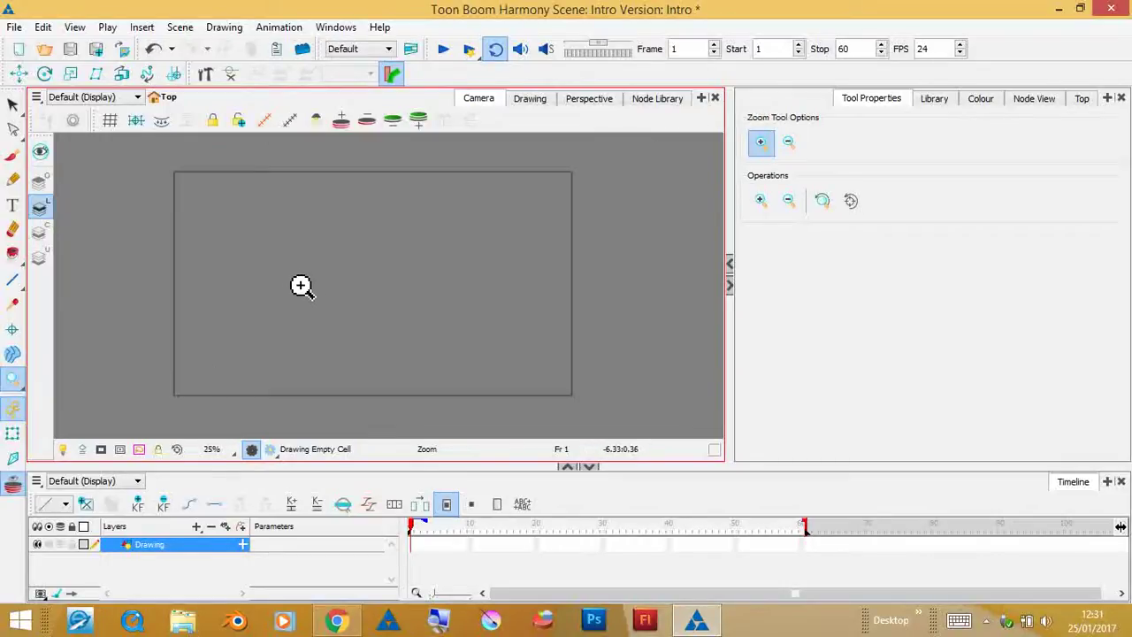
click(301, 285)
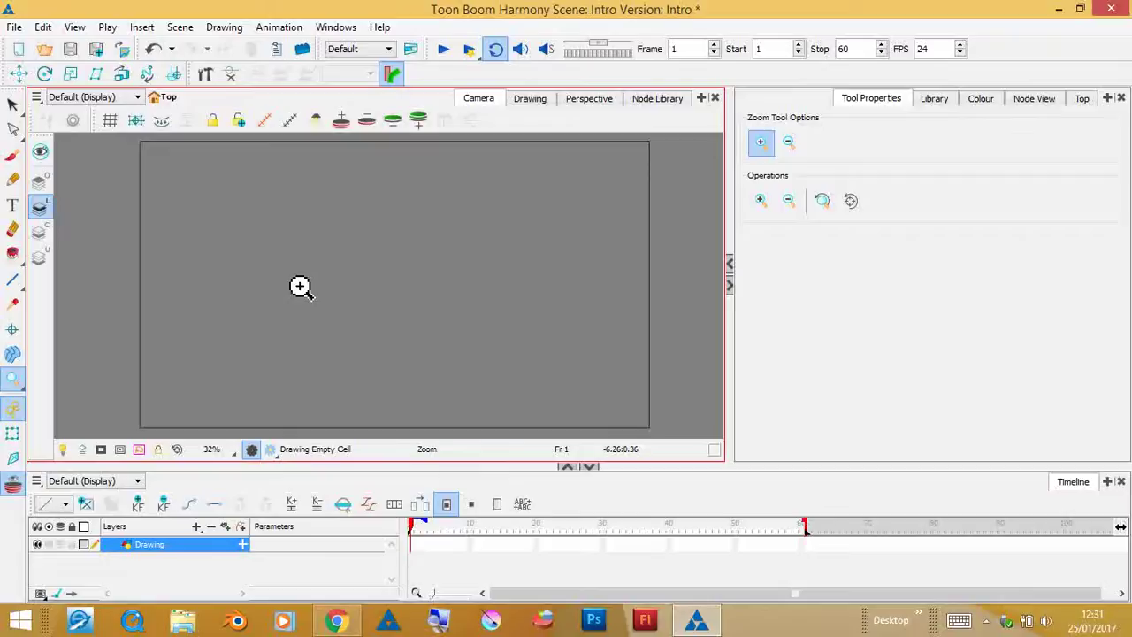
scroll(299, 286, down, 2)
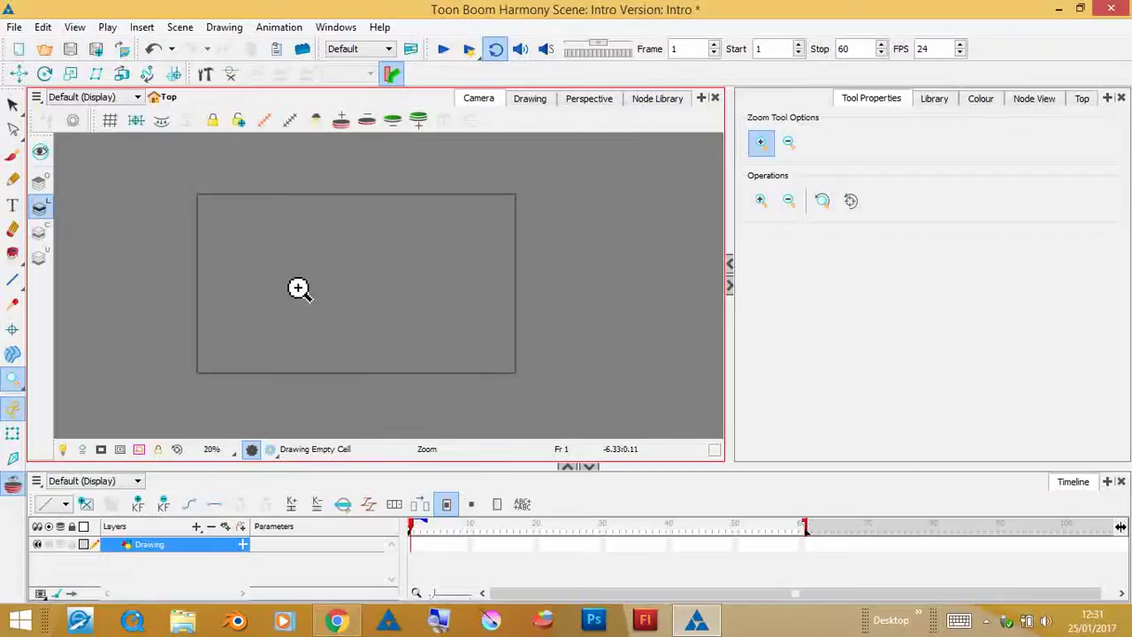
scroll(299, 286, up, 1)
key(space)
mouse_move(348, 273)
mouse_down()
mouse_move(328, 276)
mouse_move(328, 291)
mouse_move(359, 271)
mouse_move(347, 285)
mouse_up()
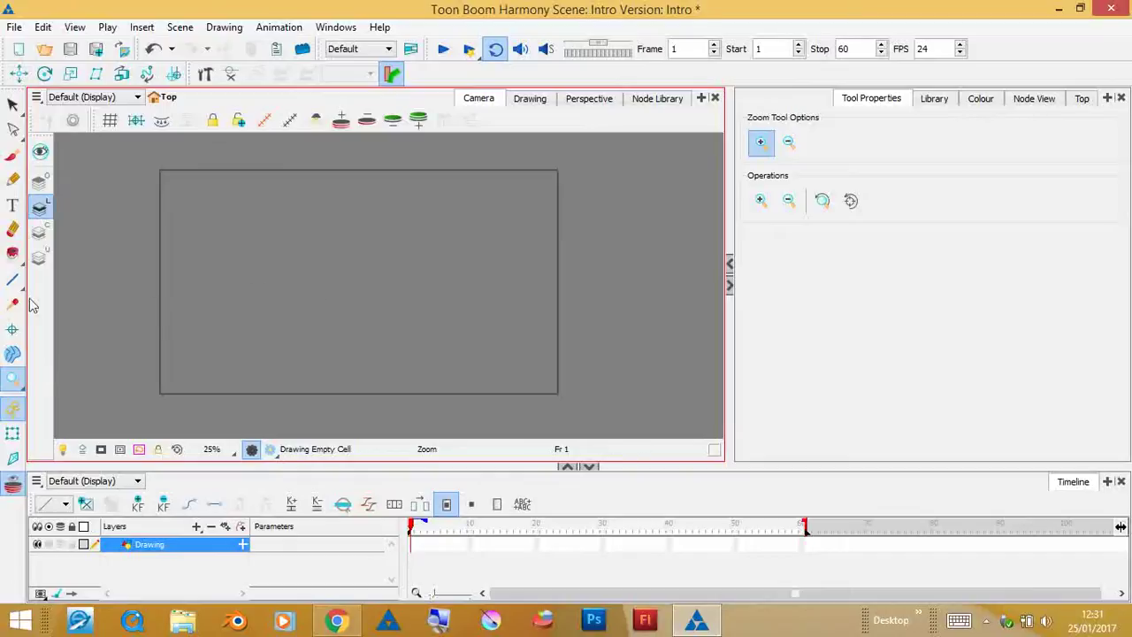
With the Select tool active, rotate the Camera view counterclockwise and reset its rotation
click(13, 104)
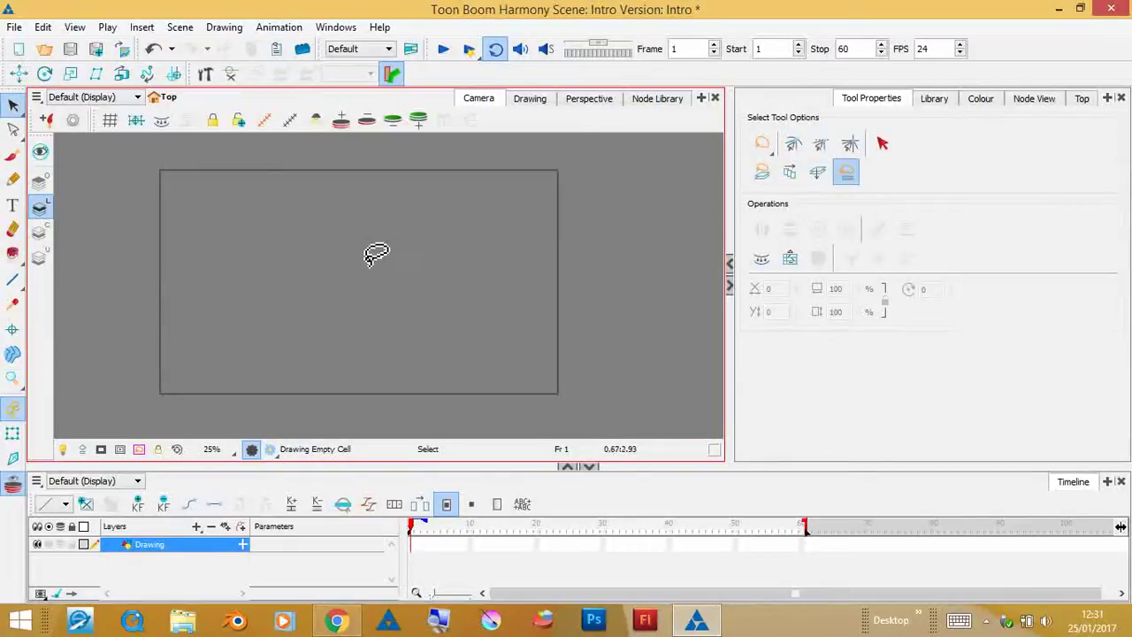
key(ctrl+alt)
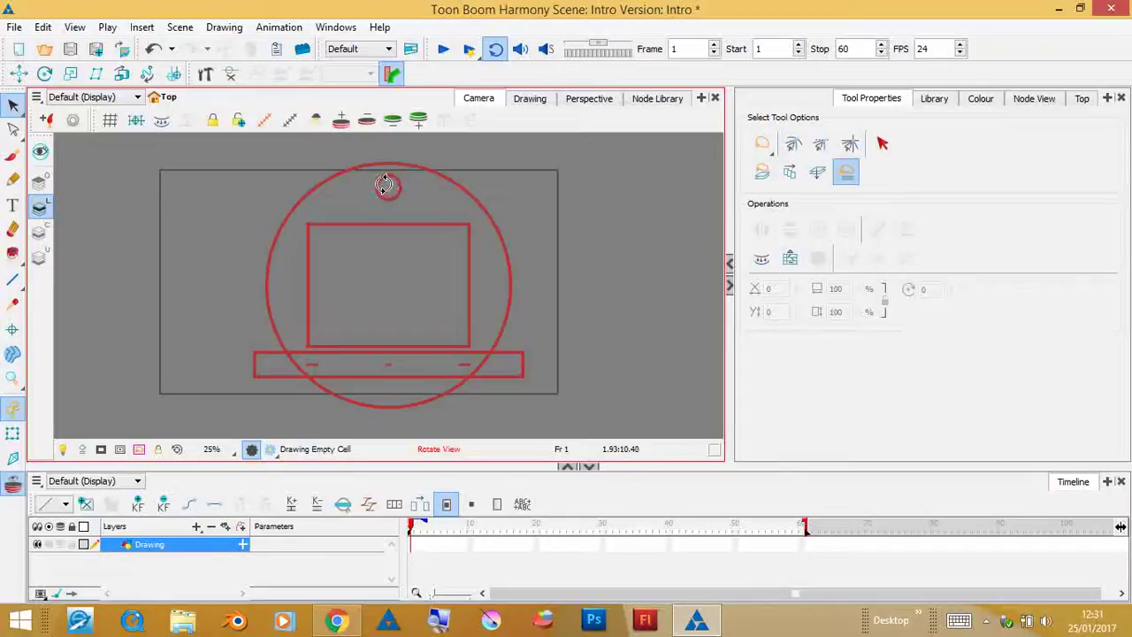
mouse_move(388, 184)
mouse_down()
mouse_move(342, 189)
mouse_move(318, 295)
mouse_move(457, 293)
mouse_move(431, 198)
mouse_move(362, 182)
mouse_move(381, 174)
mouse_move(336, 181)
mouse_move(404, 184)
mouse_move(336, 183)
mouse_move(361, 176)
mouse_up()
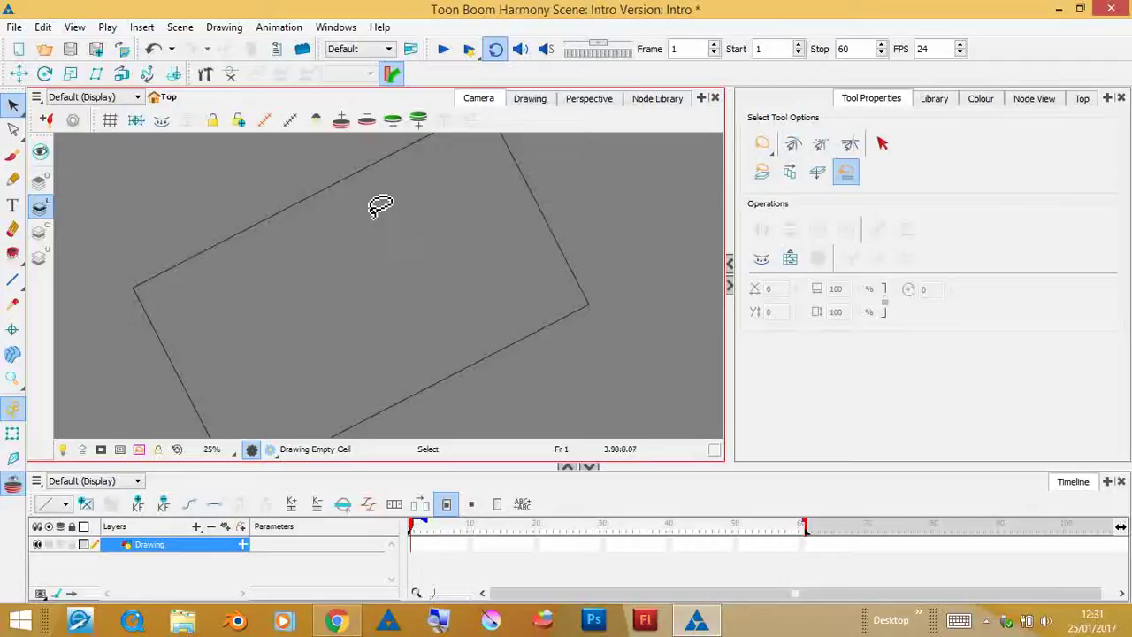
key(shift+x)
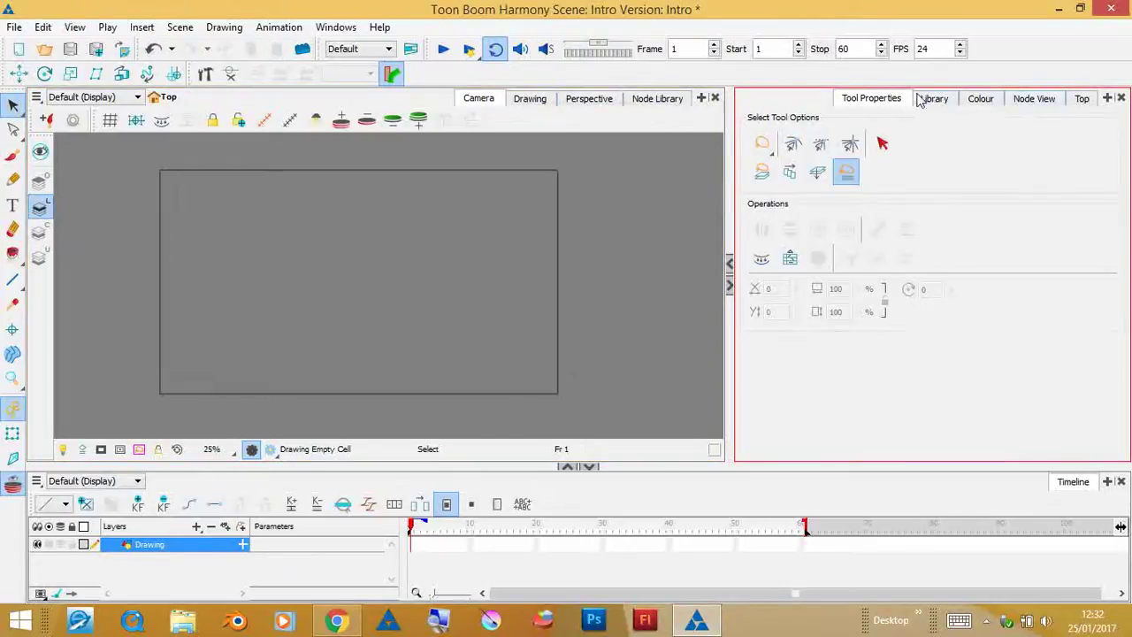
Display the colour swatches of the Intro scene palette, leaving the playhead at frame 1
click(981, 99)
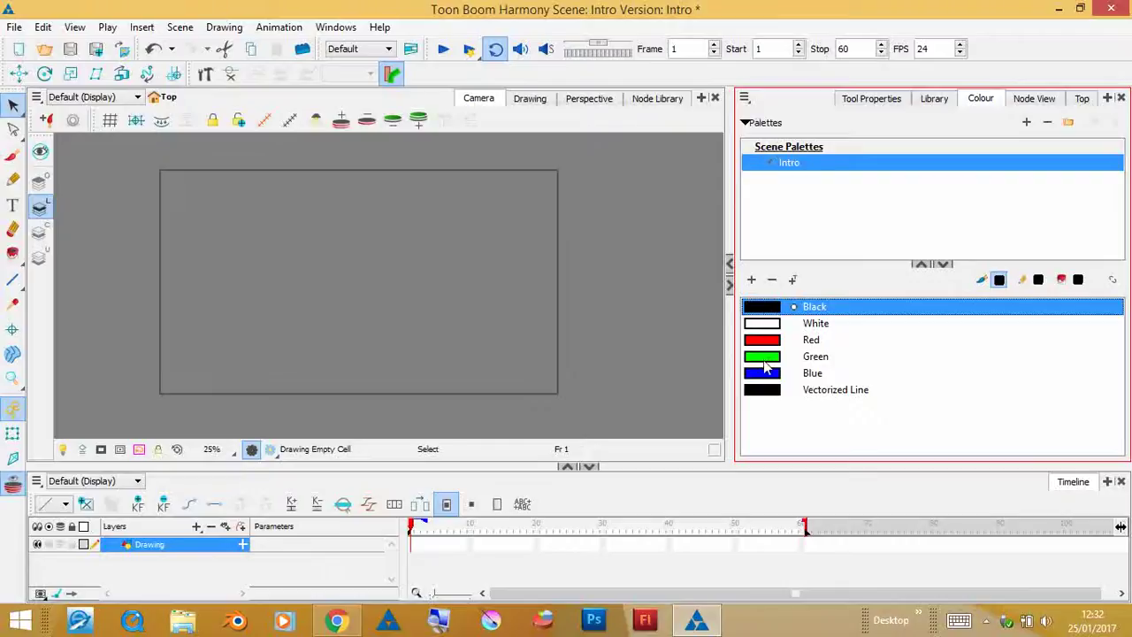
click(787, 423)
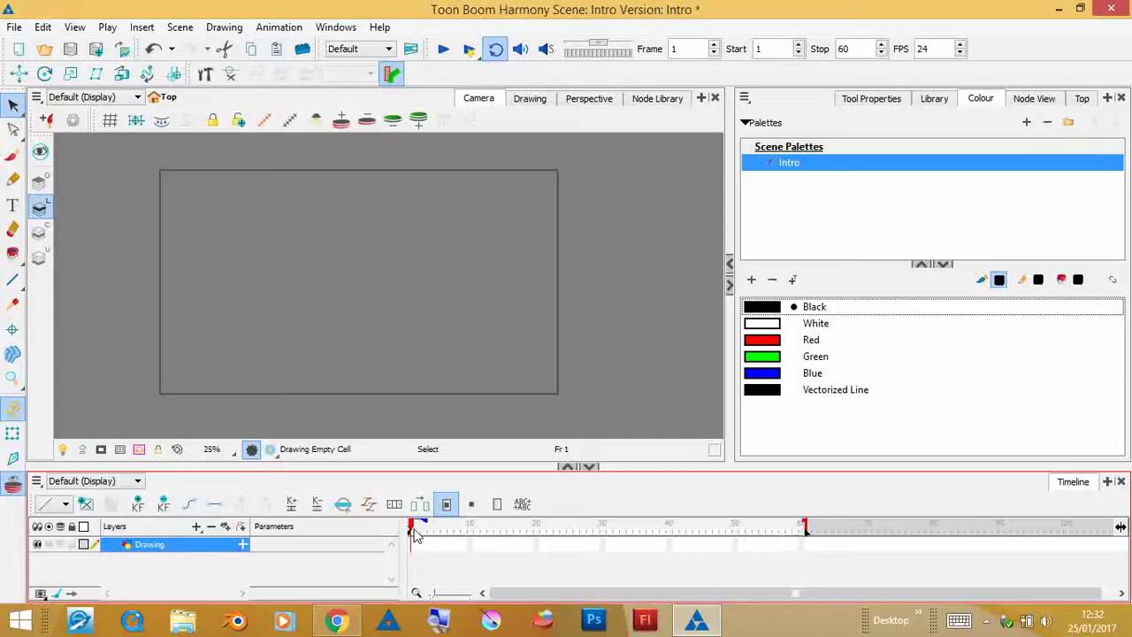
mouse_move(413, 528)
mouse_down()
mouse_move(770, 526)
mouse_move(404, 523)
mouse_up()
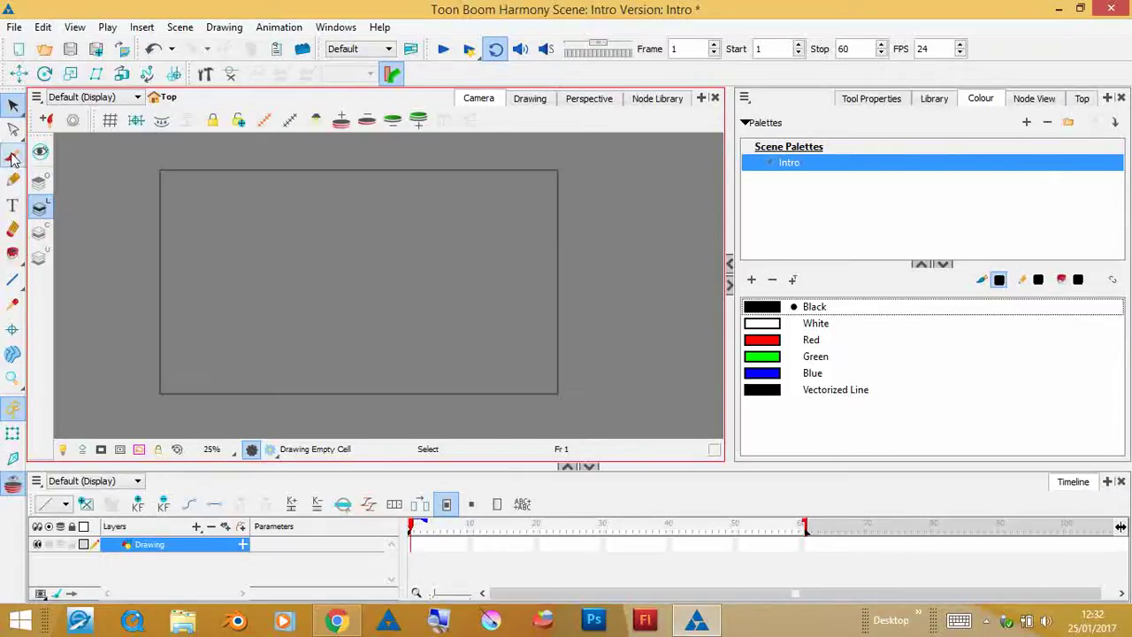
Draw a small black circle with the Brush near the camera frame's left side on frame 1 of the Drawing layer
click(13, 154)
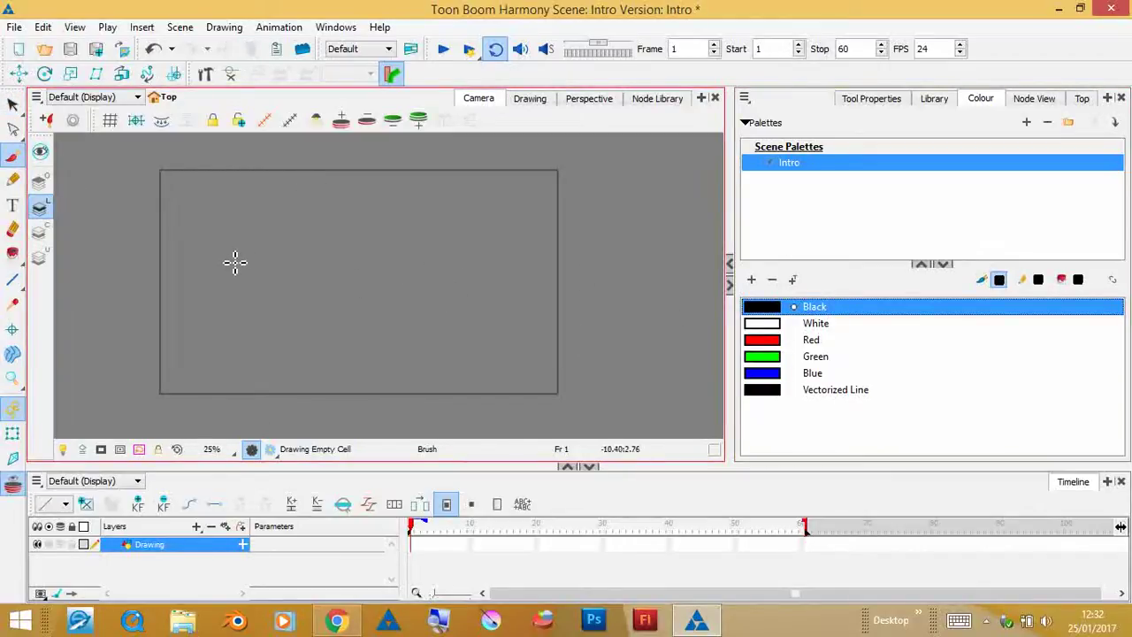
drag(235, 266, 252, 279)
drag(229, 267, 230, 281)
click(413, 545)
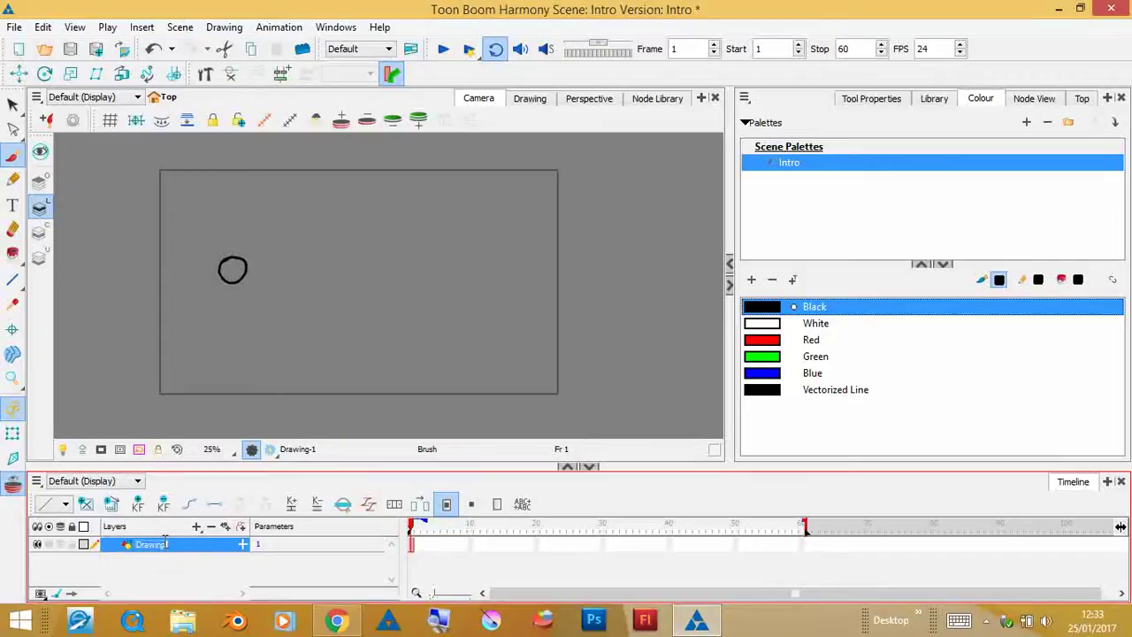
Rename the drawing layer to circle and draw a second black circle on frame 2, slightly right of the onion-skinned first one
key(Return)
click(418, 548)
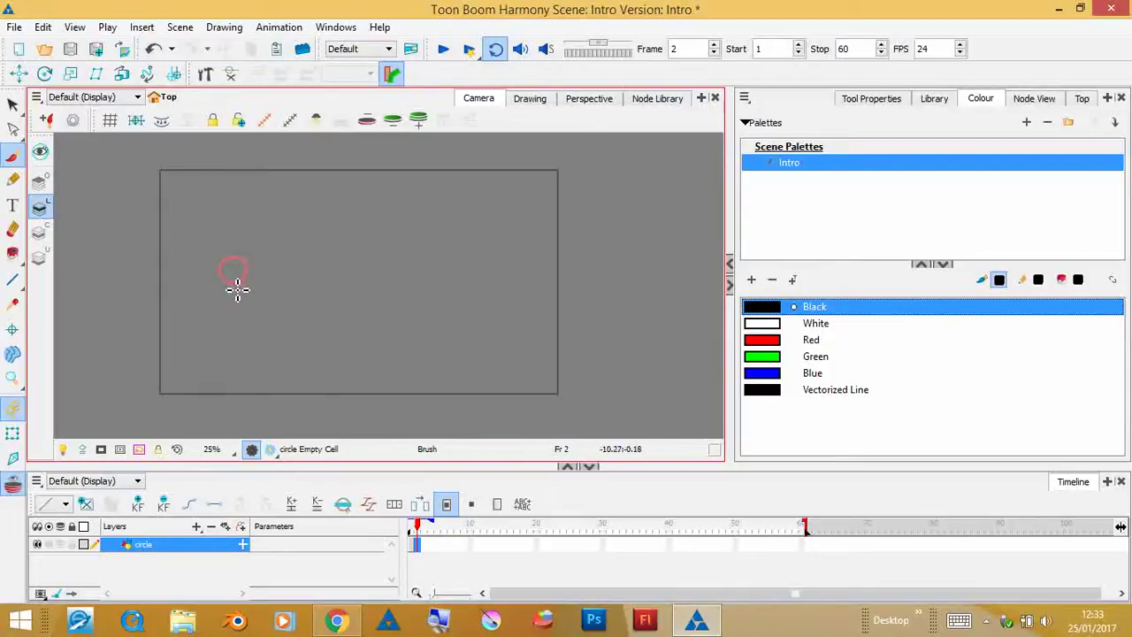
click(12, 489)
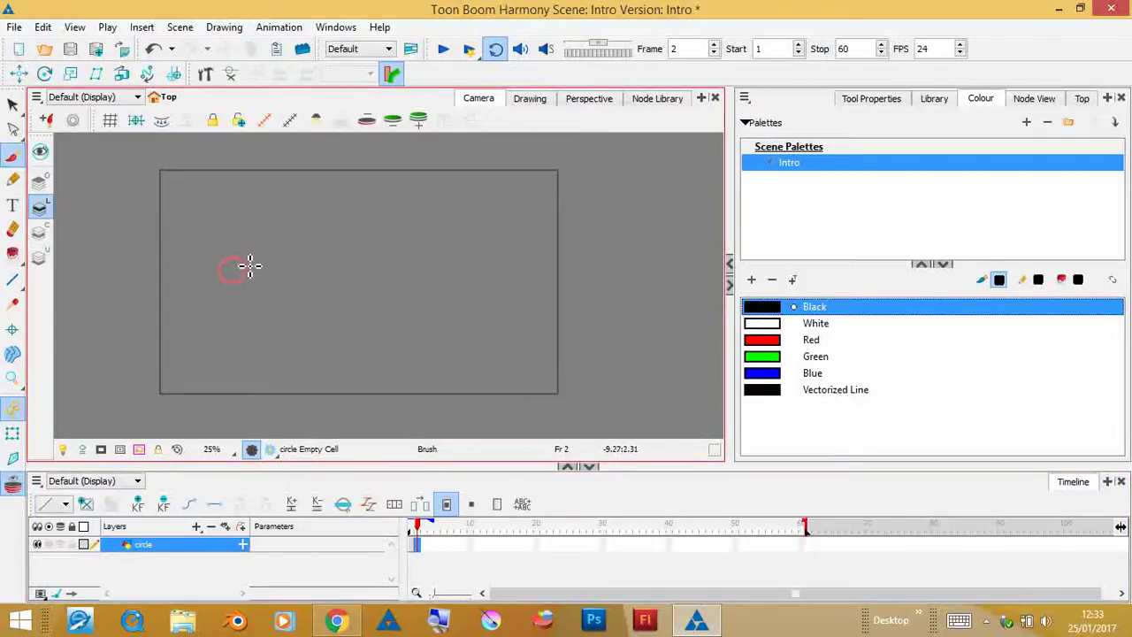
mouse_move(249, 266)
mouse_down()
mouse_move(235, 263)
mouse_move(235, 278)
mouse_up()
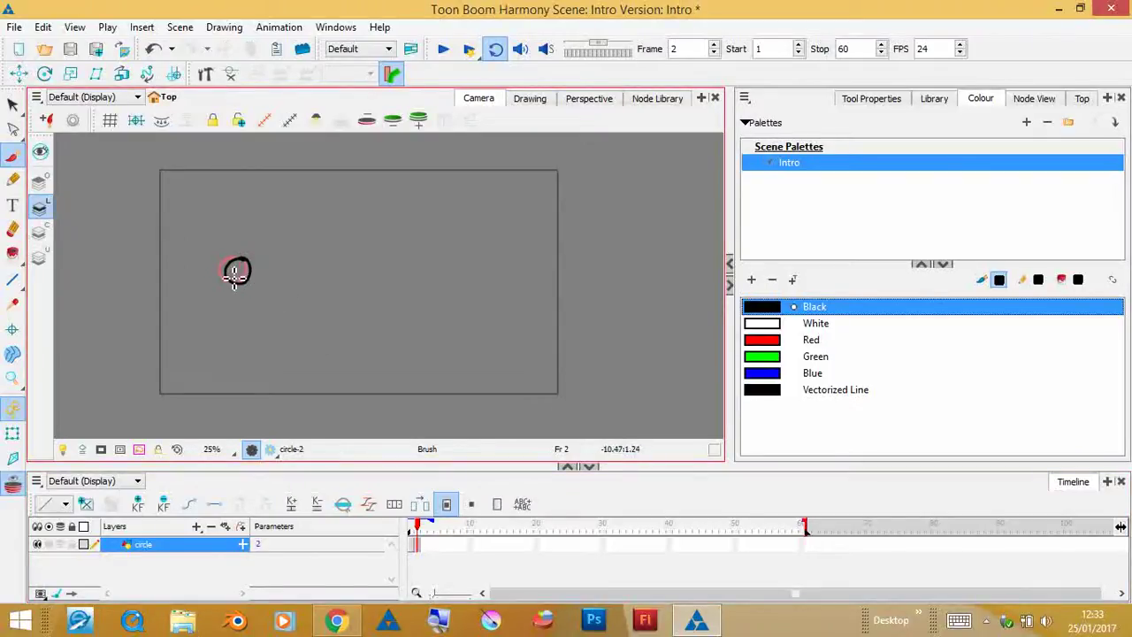
click(414, 528)
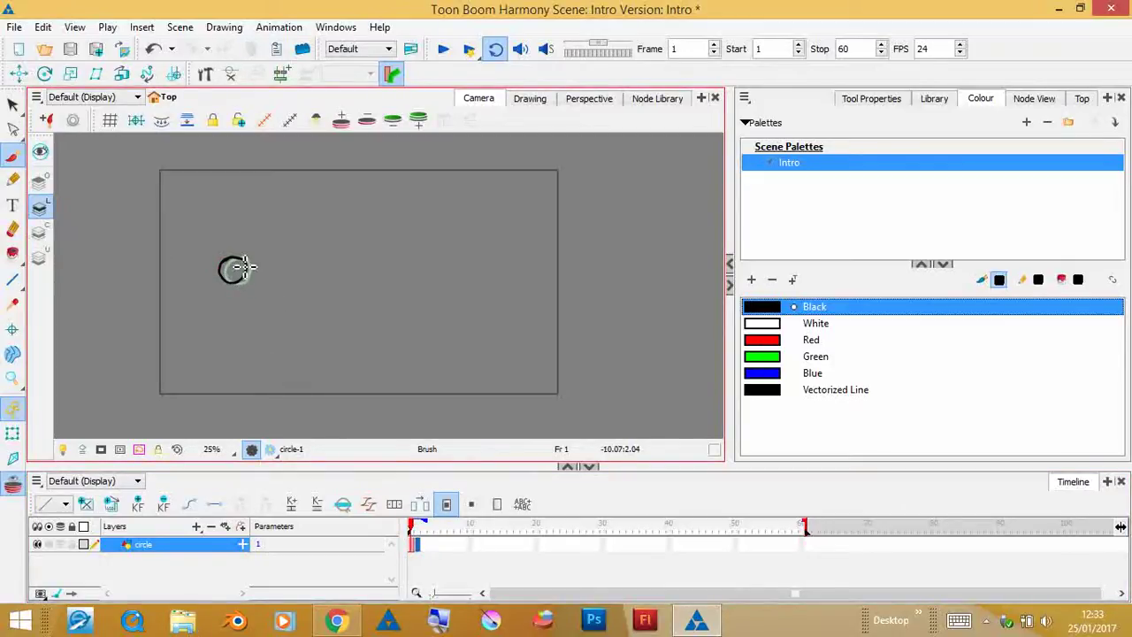
click(420, 527)
Draw black circles on frames 3 and 4, each shifted a little further right of the previous frame's onion-skinned circle
click(424, 546)
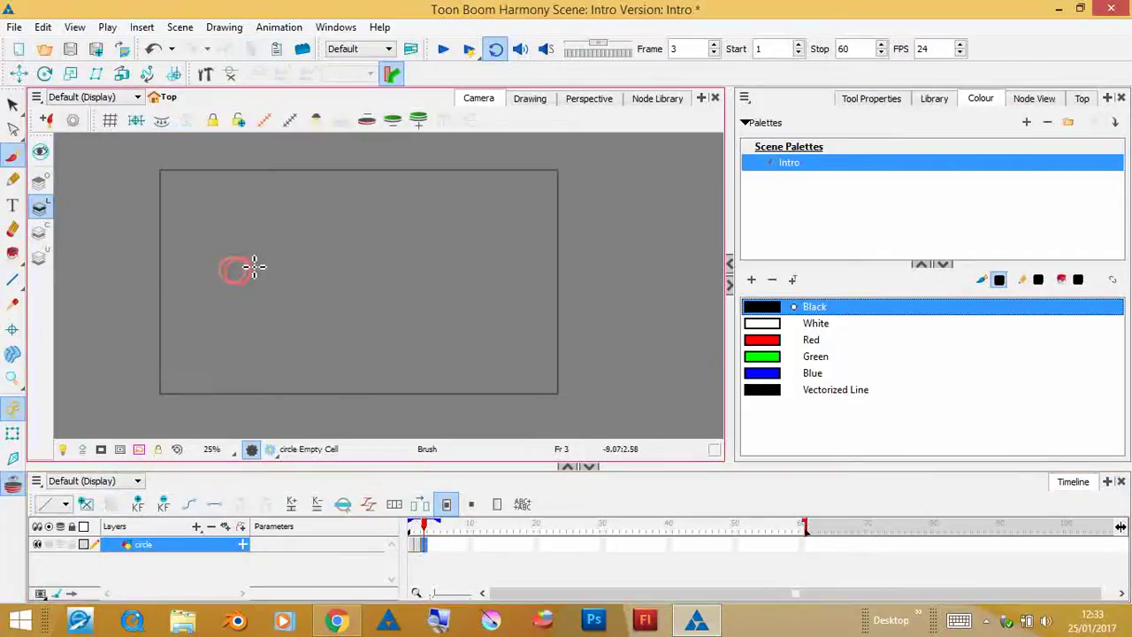
mouse_move(253, 291)
mouse_down()
mouse_move(245, 271)
mouse_move(273, 285)
mouse_move(260, 268)
mouse_move(268, 264)
mouse_up()
click(429, 544)
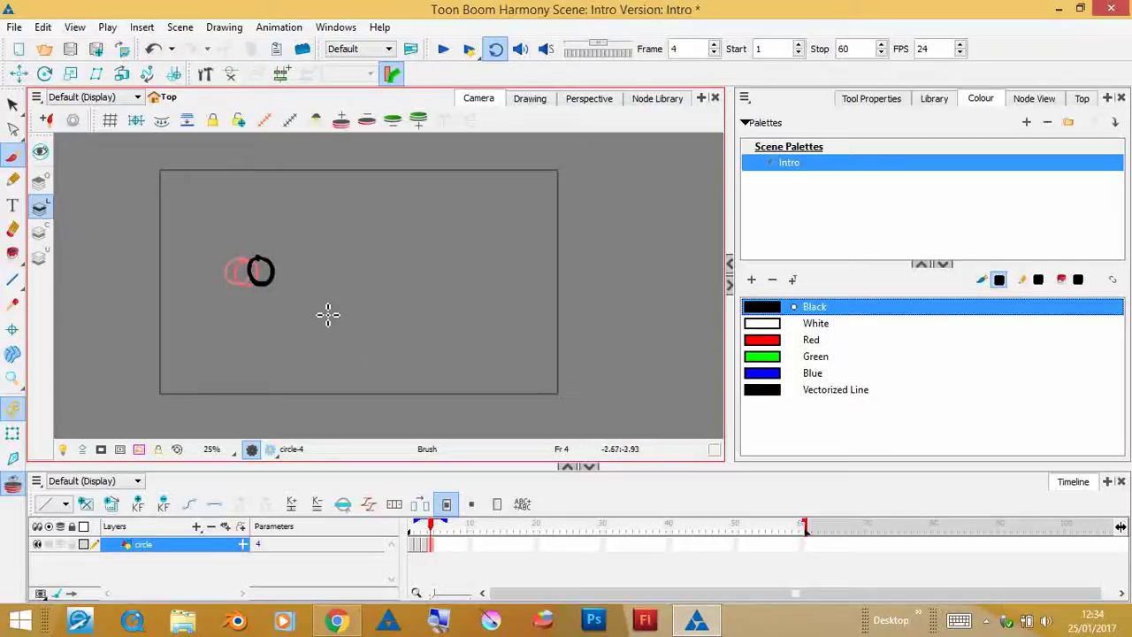
Flip back and forth between frames 3, 4 and 5 to compare the circle's position with its onion skin
key(period)
key(comma)
key(comma)
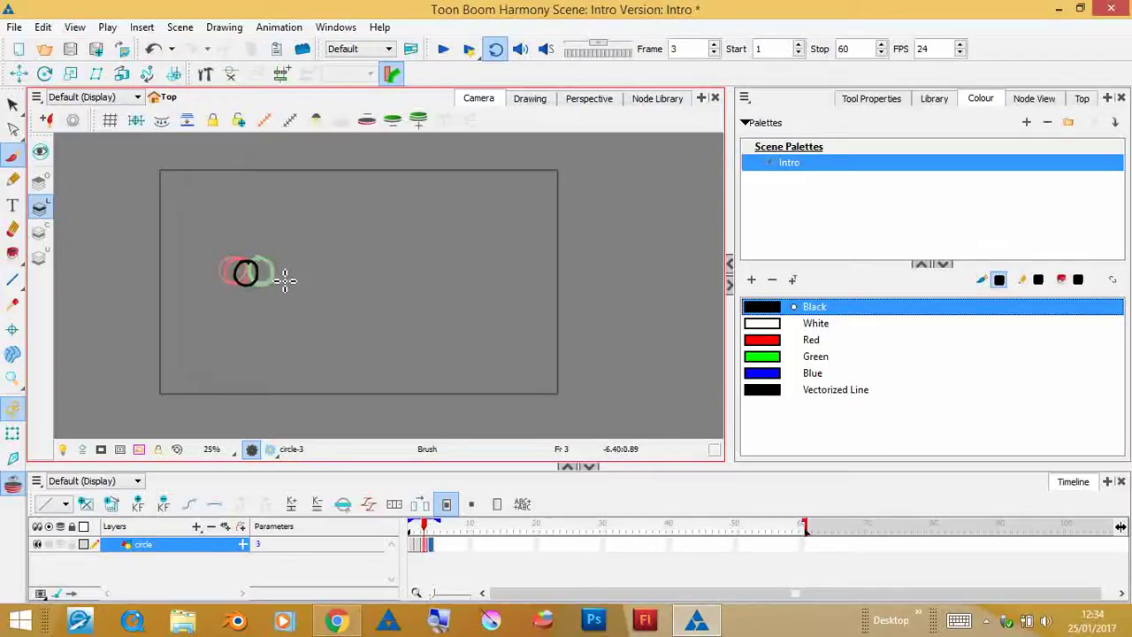
key(period)
key(period)
key(comma)
key(period)
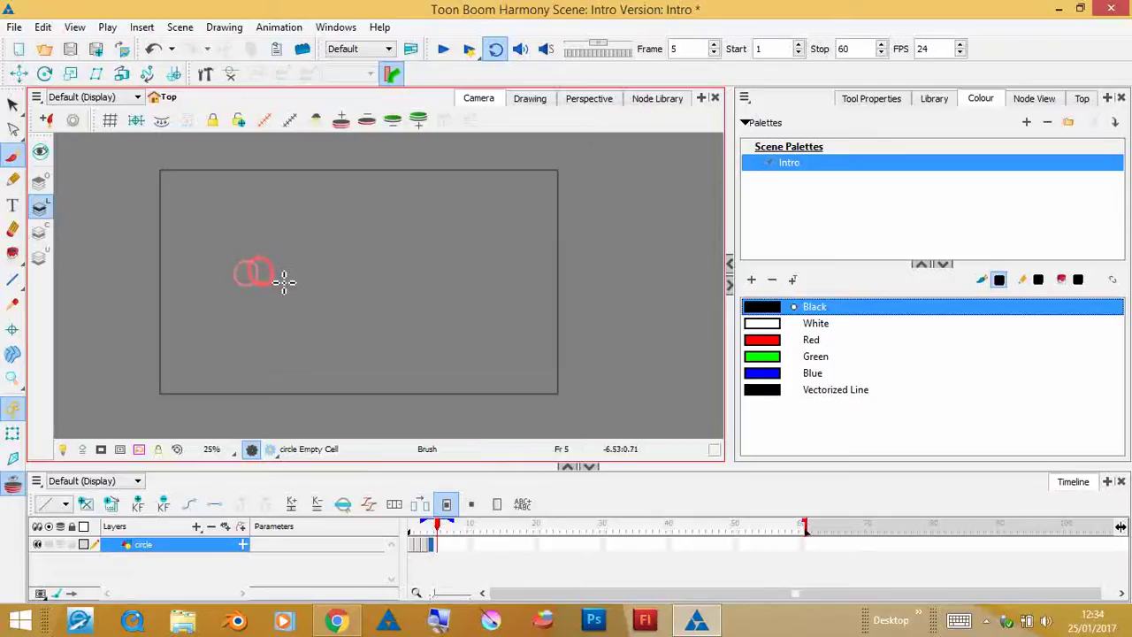
key(comma)
Draw a circle on each frame from 5 to 20, moving it right across the camera frame and down to its lower-right area
click(434, 541)
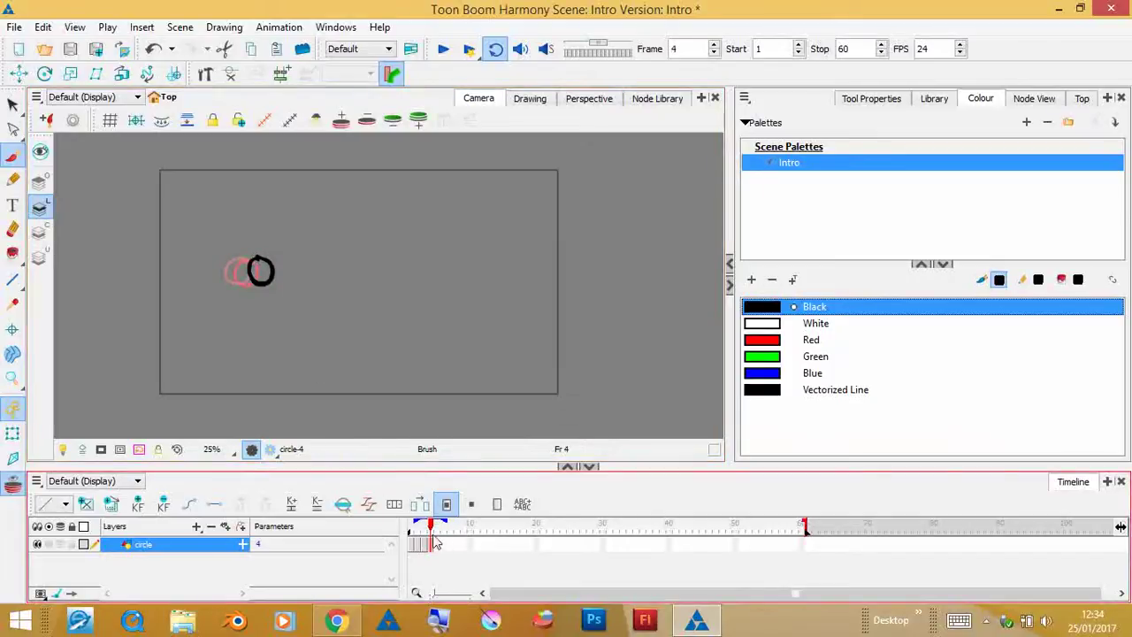
key(period)
mouse_move(259, 271)
mouse_down()
mouse_move(286, 267)
mouse_move(273, 270)
mouse_move(284, 286)
mouse_move(303, 268)
mouse_move(320, 288)
mouse_move(343, 278)
mouse_move(349, 292)
mouse_move(358, 271)
mouse_move(341, 274)
mouse_move(353, 290)
mouse_move(379, 290)
mouse_move(361, 273)
mouse_move(386, 296)
mouse_move(404, 272)
mouse_move(383, 277)
mouse_move(408, 294)
mouse_move(429, 280)
mouse_move(405, 275)
mouse_move(427, 294)
mouse_move(450, 274)
mouse_move(424, 280)
mouse_move(463, 298)
mouse_move(461, 273)
mouse_move(476, 298)
mouse_move(501, 282)
mouse_move(470, 281)
mouse_move(514, 296)
mouse_move(499, 269)
mouse_move(513, 313)
mouse_move(495, 321)
mouse_move(498, 303)
mouse_move(507, 313)
mouse_move(492, 329)
mouse_move(510, 369)
mouse_move(490, 369)
mouse_move(501, 341)
mouse_up()
key(period)
key(period)
key(period)
key(period)
key(period)
key(period)
key(period)
key(period)
key(period)
key(period)
key(period)
key(period)
key(period)
key(period)
key(period)
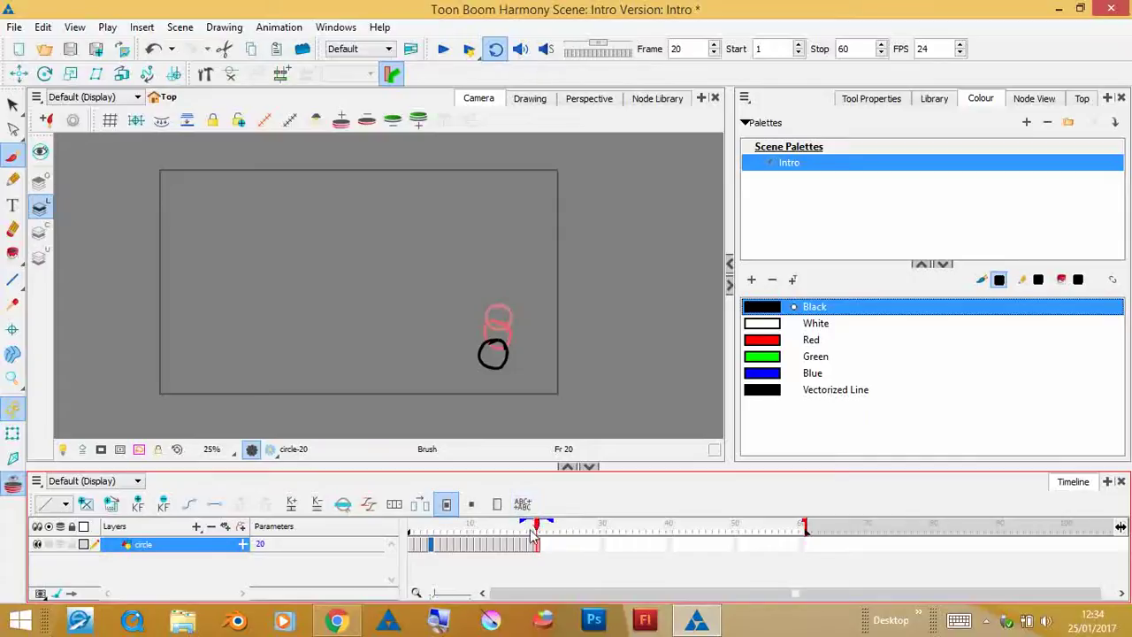
Play the circle animation from frame 1 and move the playhead to frame 25 in the empty part of the timeline
click(412, 528)
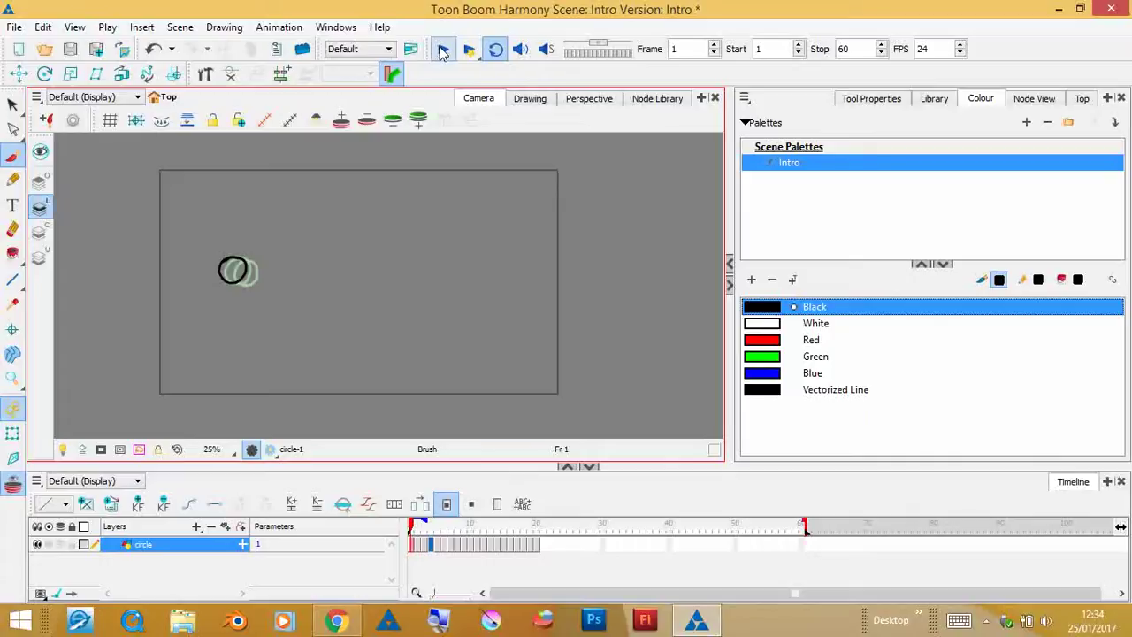
click(442, 52)
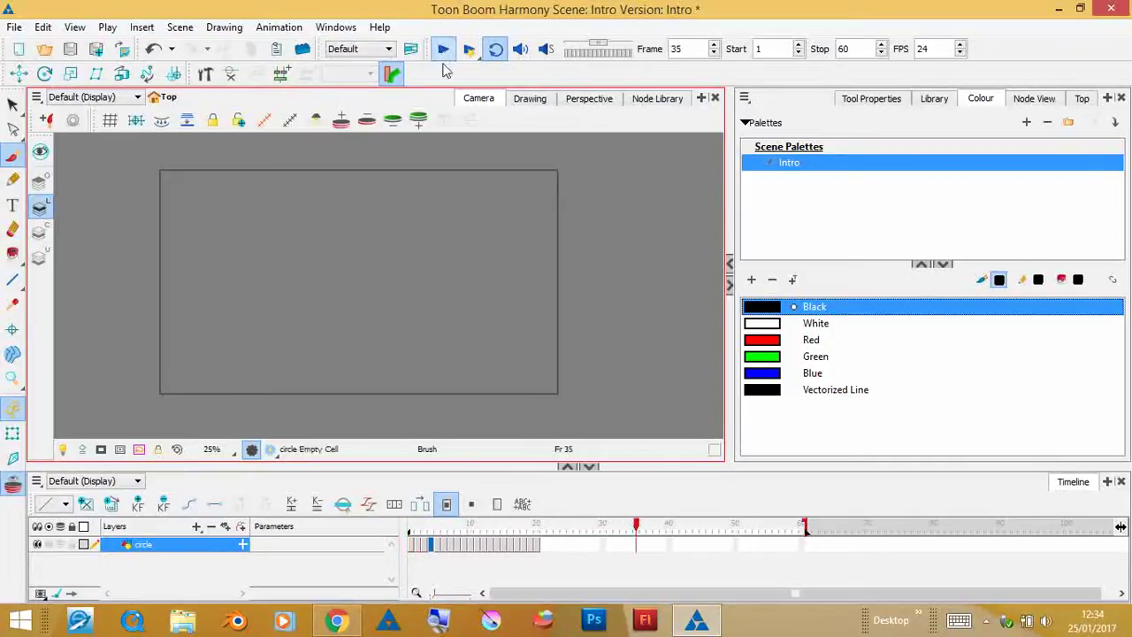
click(635, 524)
drag(635, 524, 573, 517)
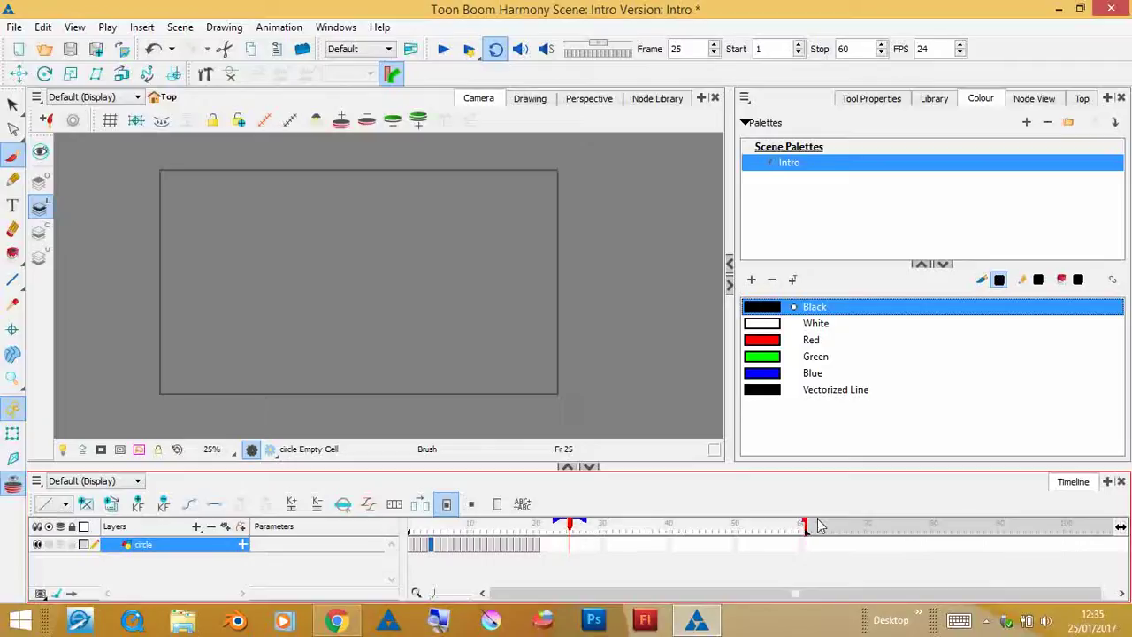
Set the playback stop to frame 20, then play the looping circle animation and halt it
drag(804, 528, 546, 537)
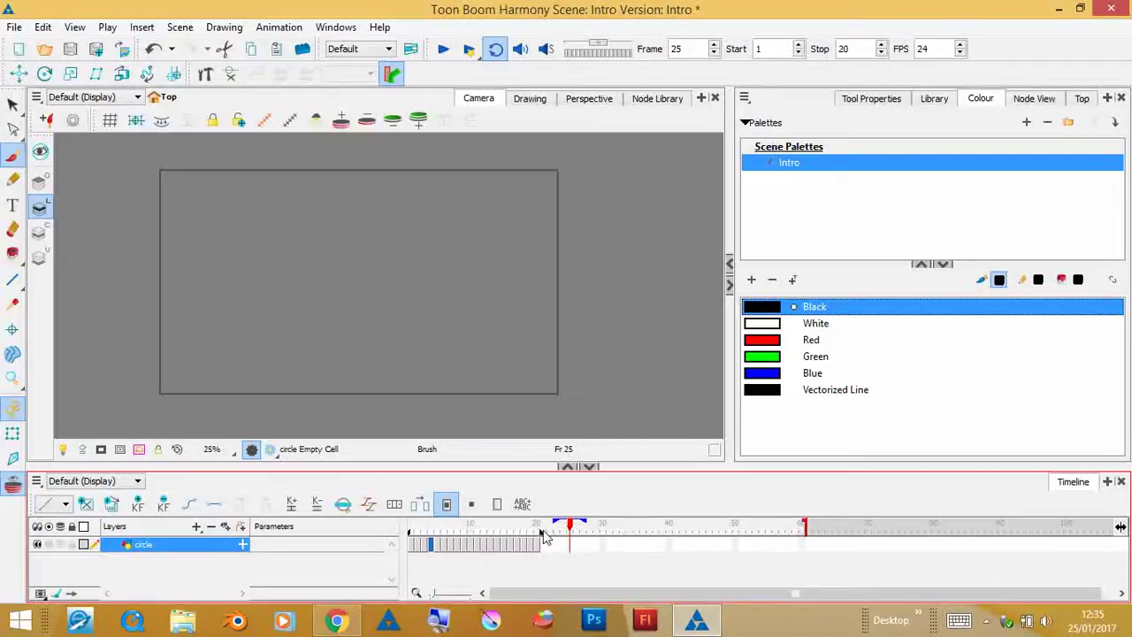
click(445, 50)
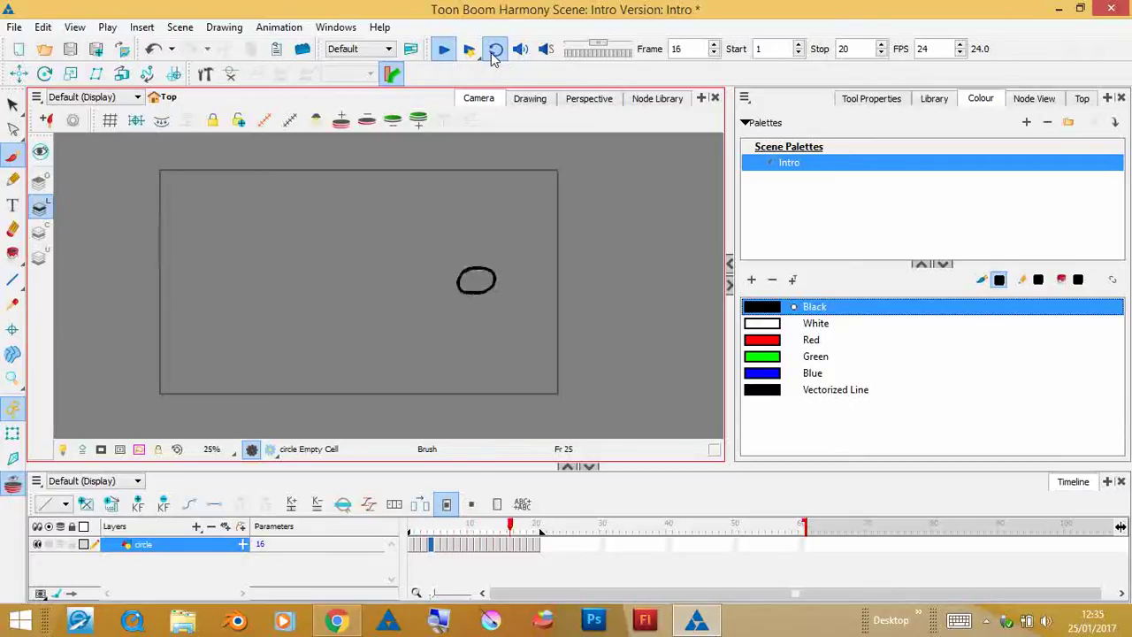
click(445, 51)
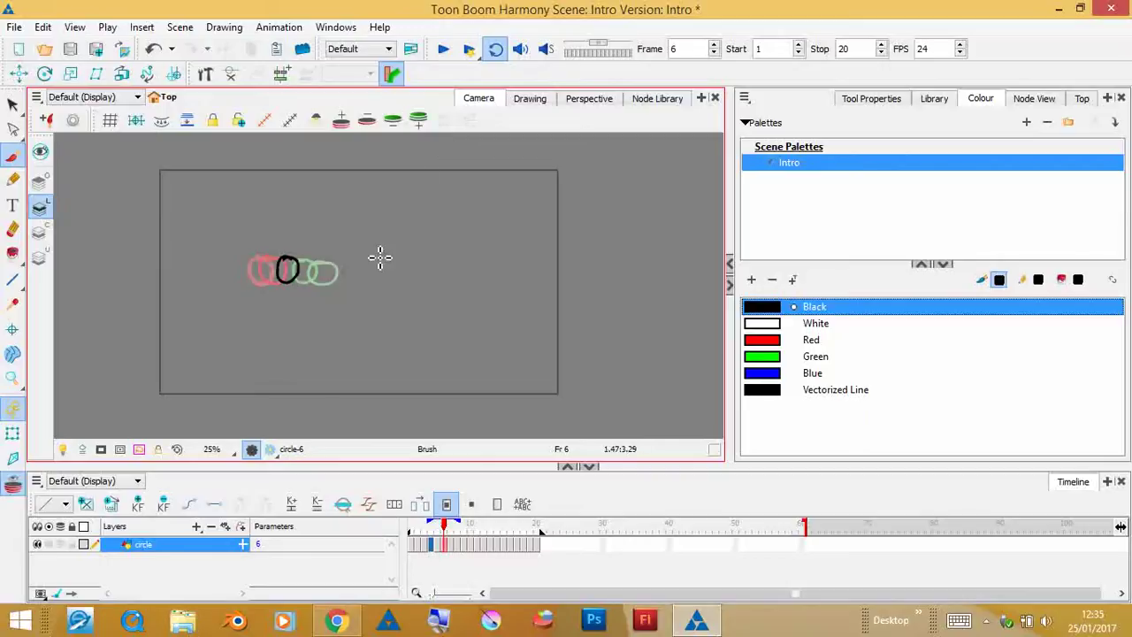